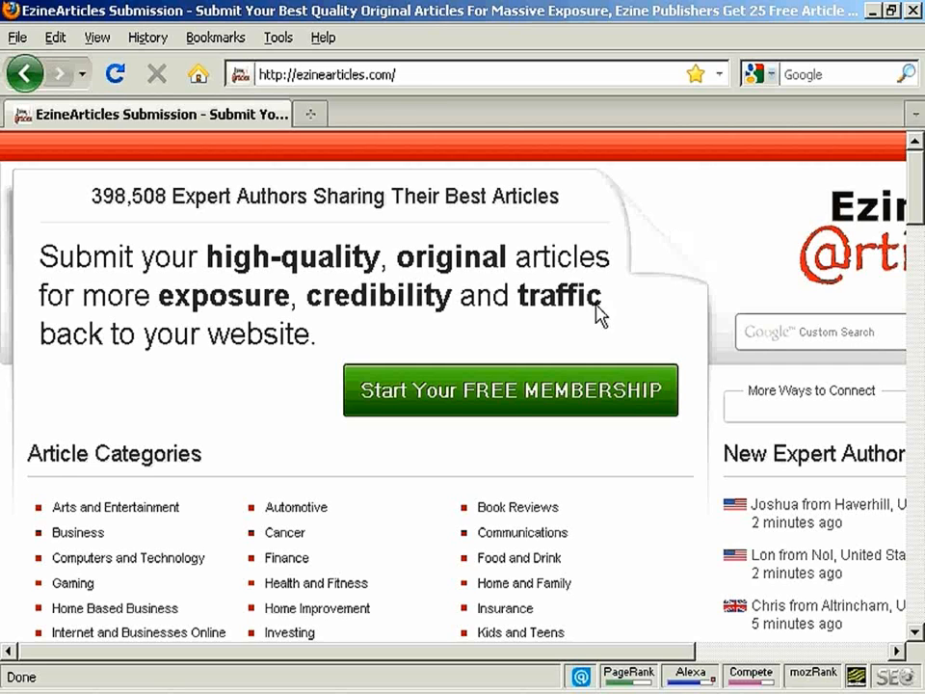
Sign up for a free EzineArticles membership, setting the human-check slider to 4 and creating the account
{"action": "left_click", "coordinate": [517, 404]}
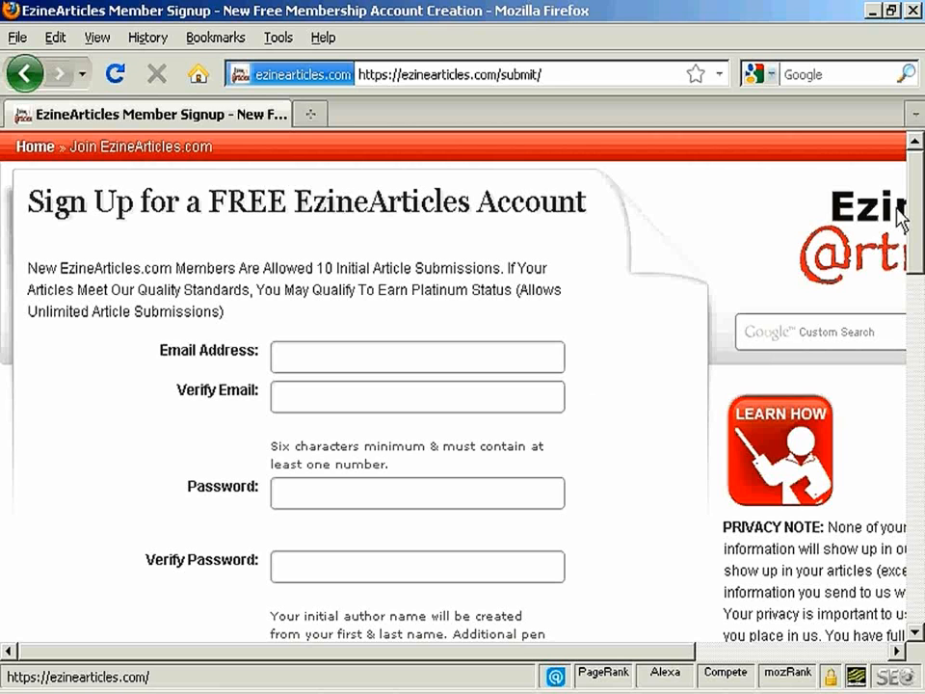
{"action": "left_click_drag", "start_coordinate": [920, 207], "coordinate": [902, 201]}
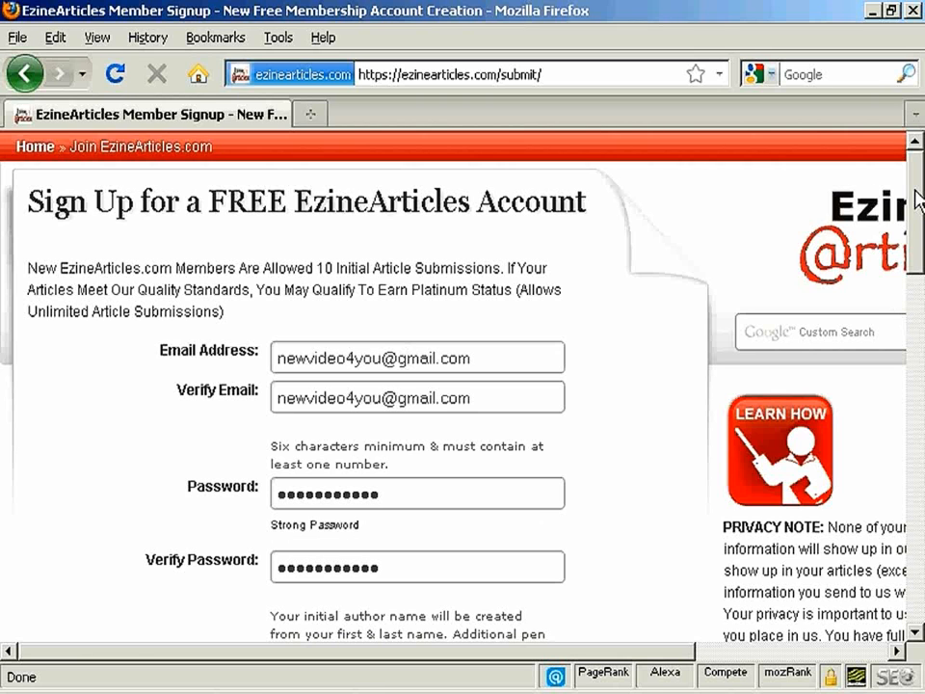
{"action": "left_click_drag", "start_coordinate": [919, 200], "coordinate": [919, 463]}
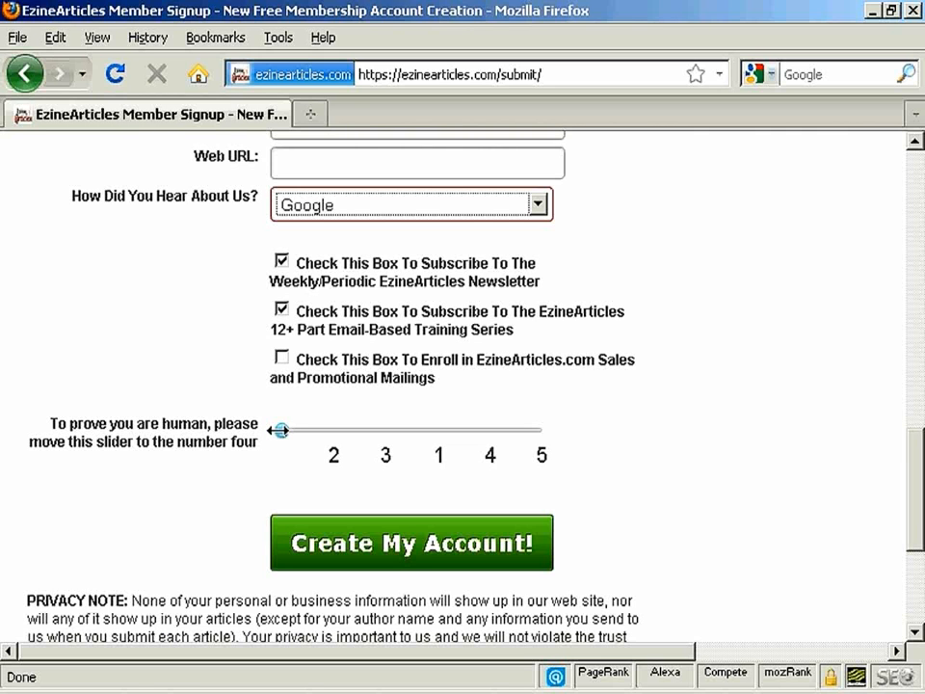
{"action": "left_click_drag", "start_coordinate": [278, 431], "coordinate": [498, 429]}
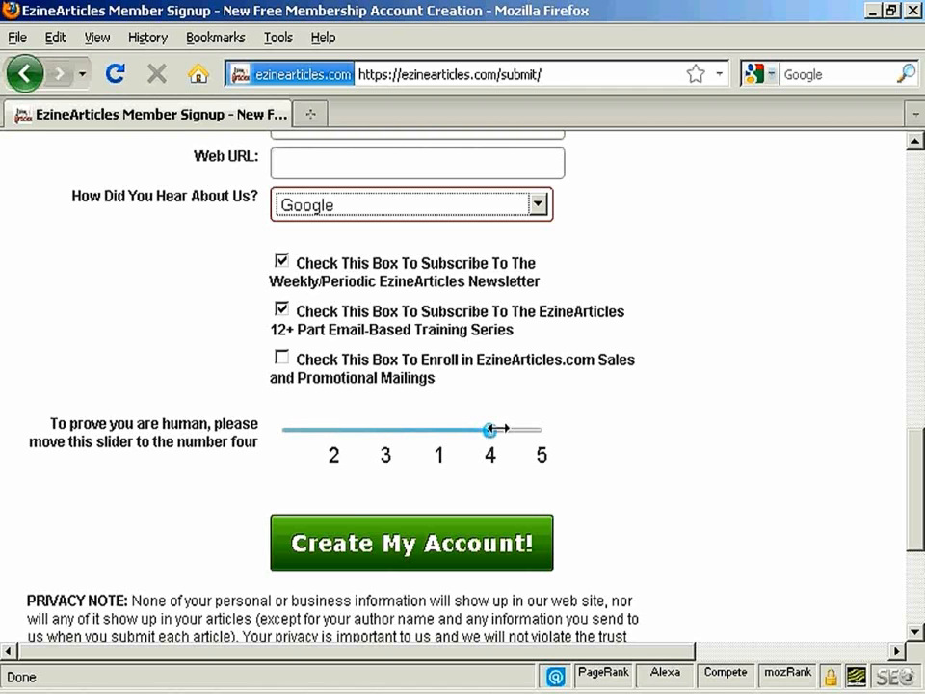
{"action": "left_click", "coordinate": [436, 545]}
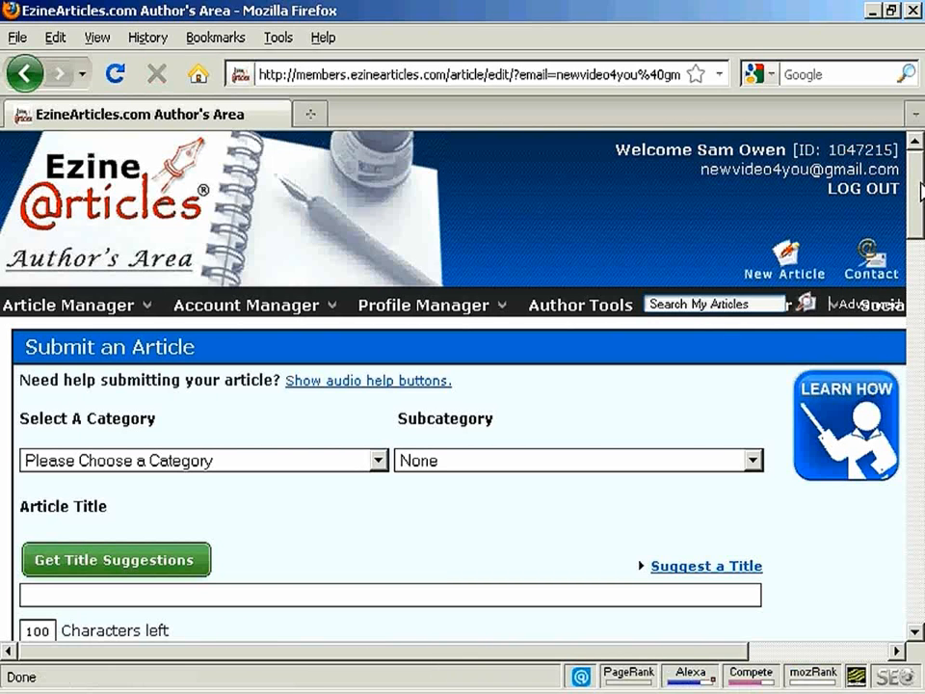
Set the new article's category to Business and its subcategory to Marketing
{"action": "left_click_drag", "start_coordinate": [920, 189], "coordinate": [920, 228]}
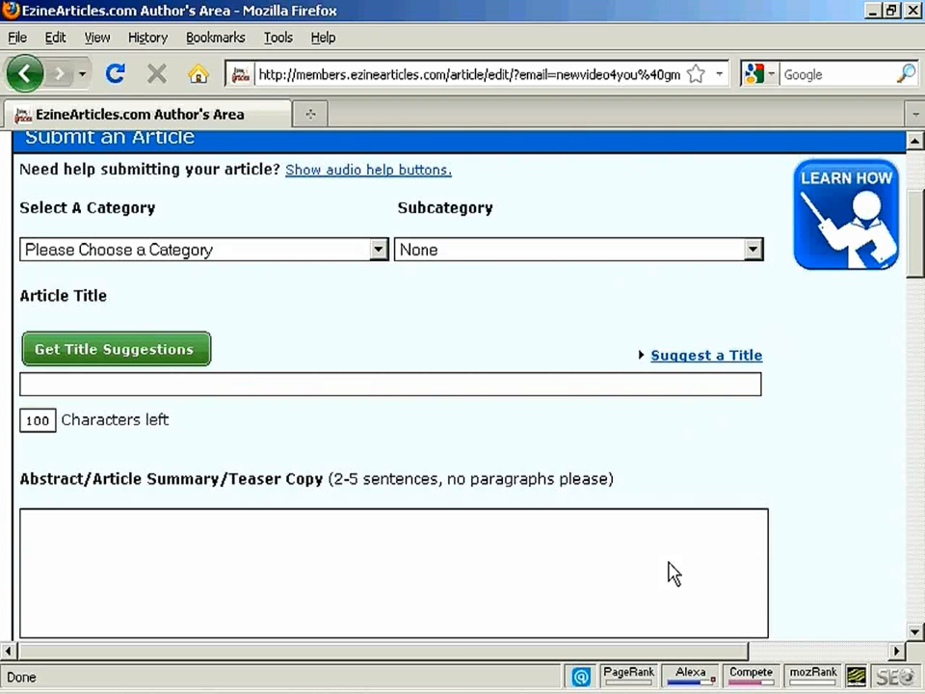
{"action": "key", "text": "alt+Tab"}
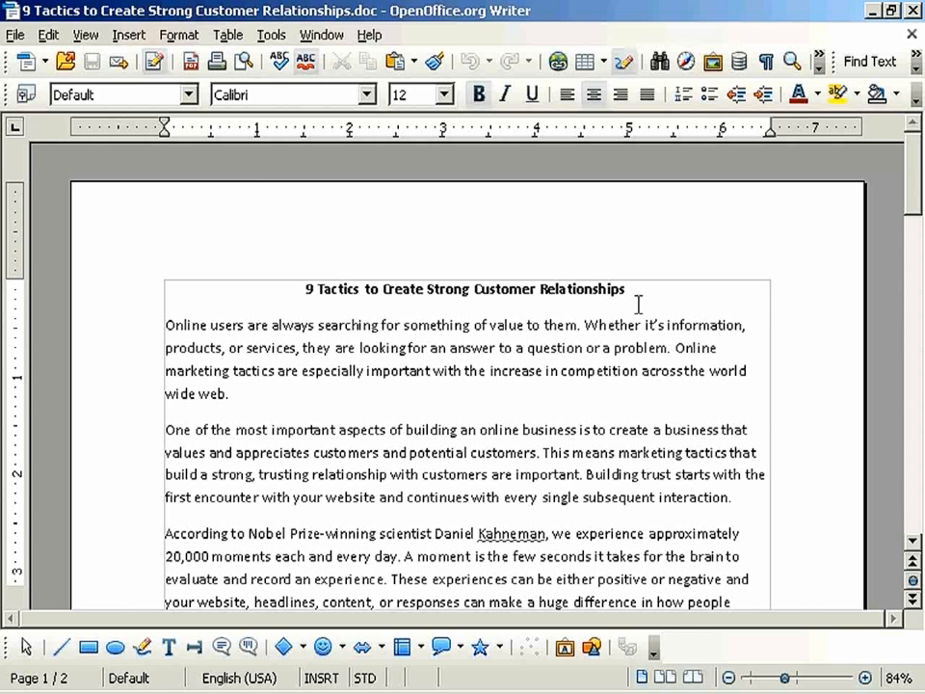
{"action": "key", "text": "alt+Tab"}
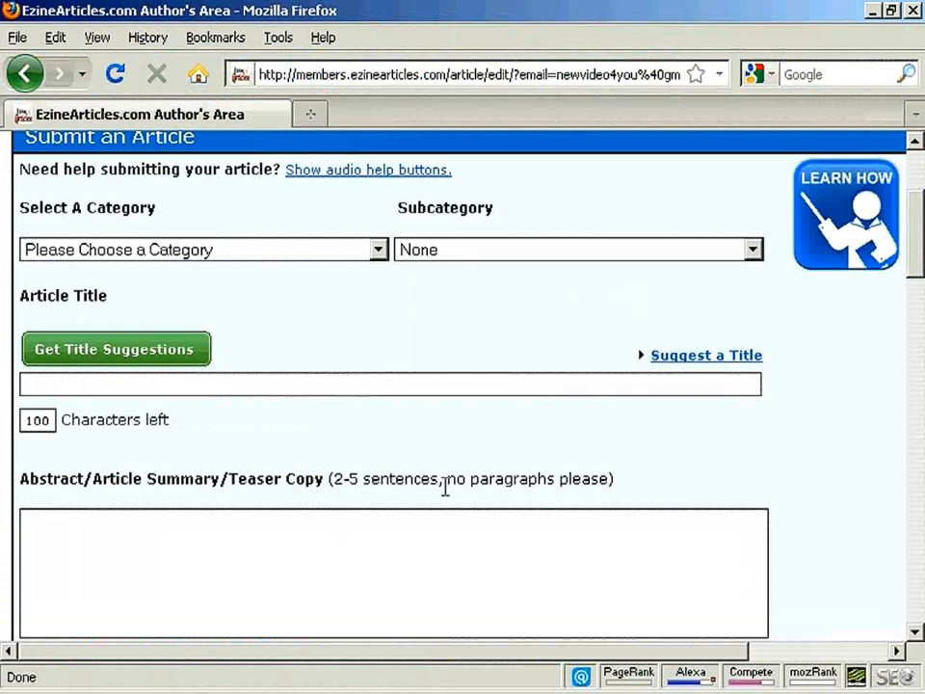
{"action": "left_click", "coordinate": [377, 250]}
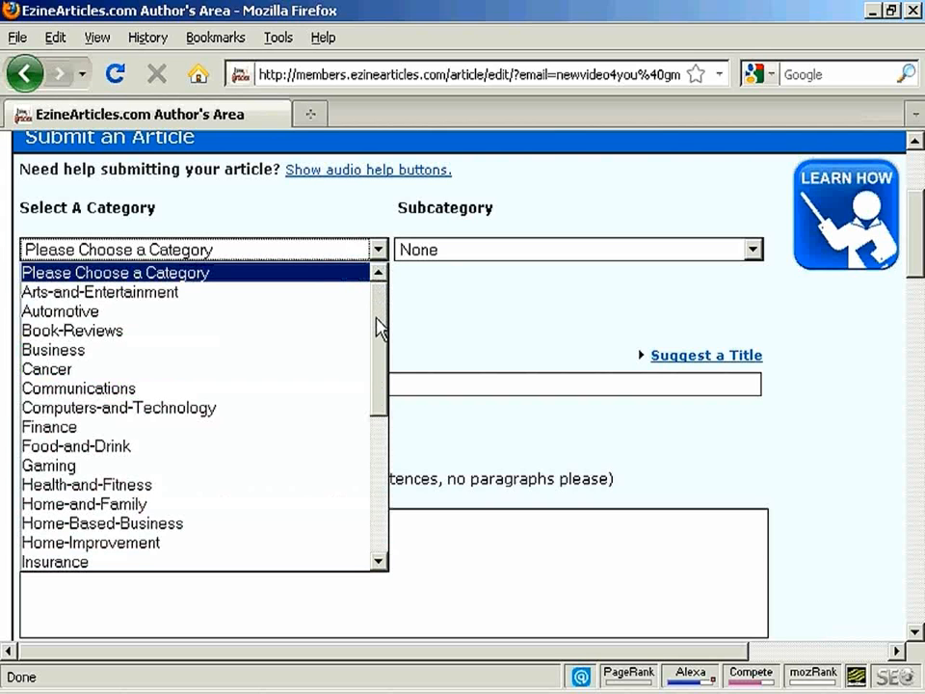
{"action": "left_click", "coordinate": [48, 350]}
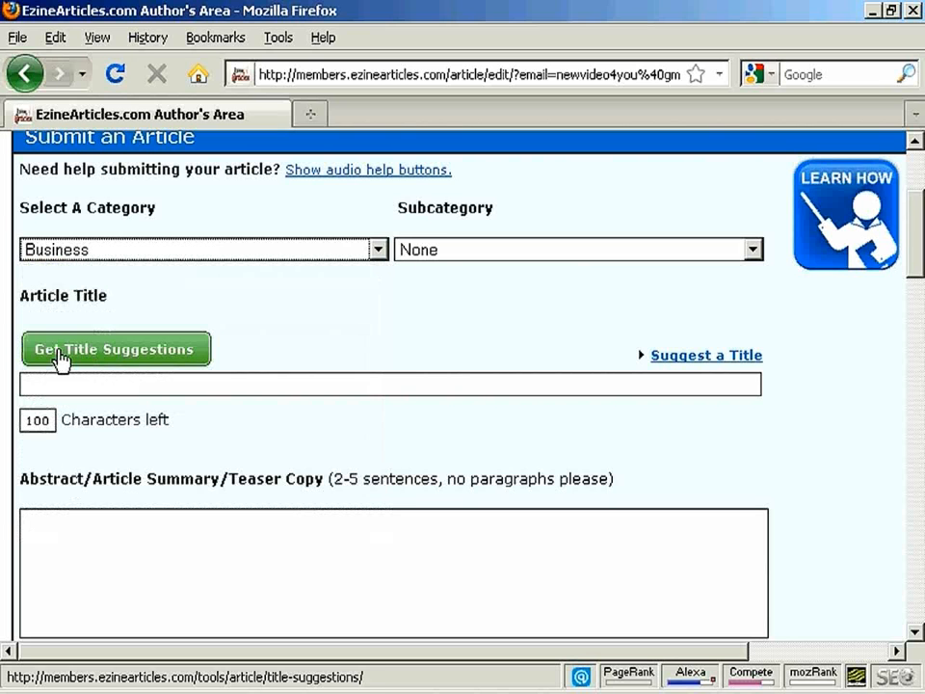
{"action": "left_click", "coordinate": [752, 252]}
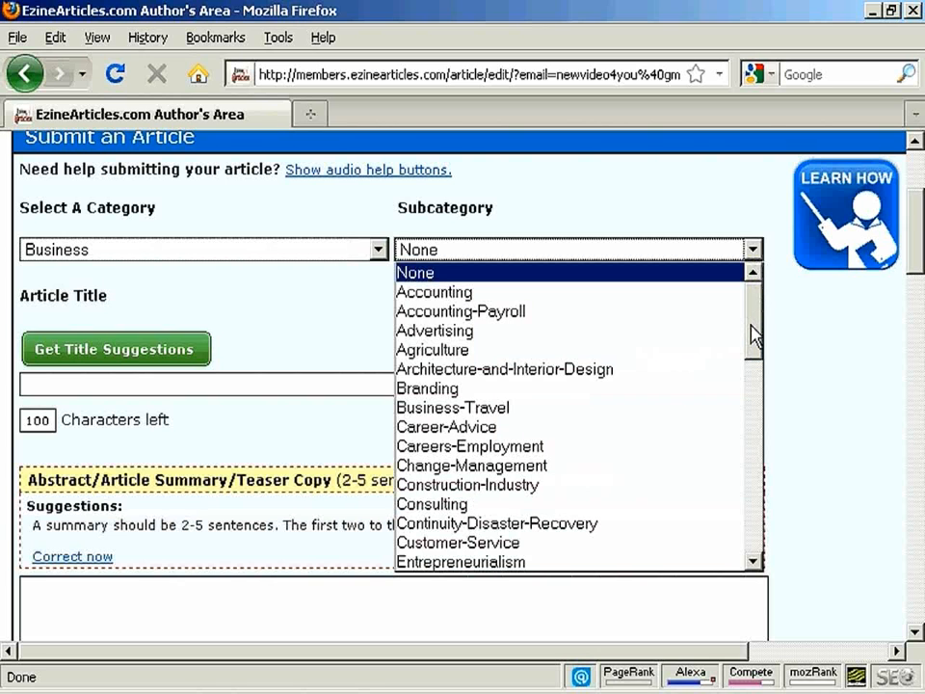
{"action": "left_click_drag", "start_coordinate": [750, 318], "coordinate": [760, 444]}
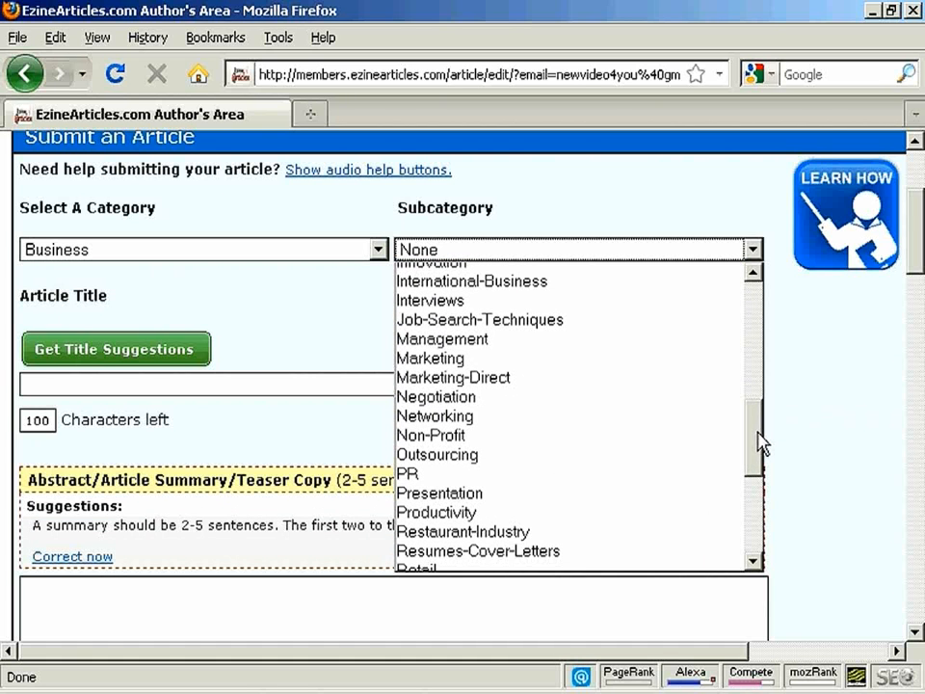
{"action": "left_click", "coordinate": [448, 360]}
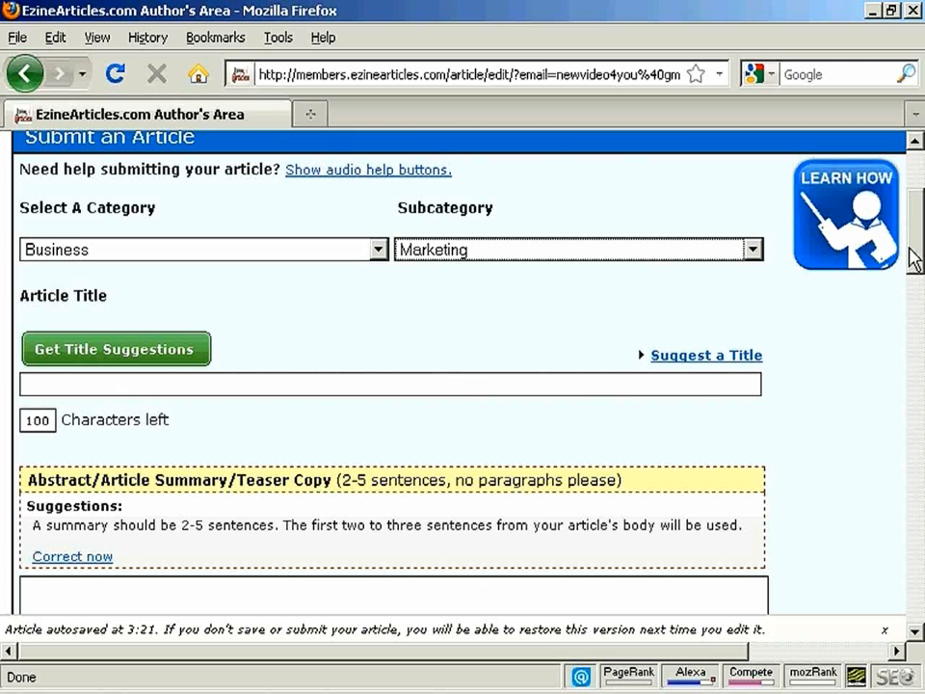
Copy the title "9 Tactics to Create Strong Customer Relationships" from the OpenOffice.org Writer document into the submission form's Article Title in Firefox
{"action": "left_click_drag", "start_coordinate": [920, 252], "coordinate": [920, 272]}
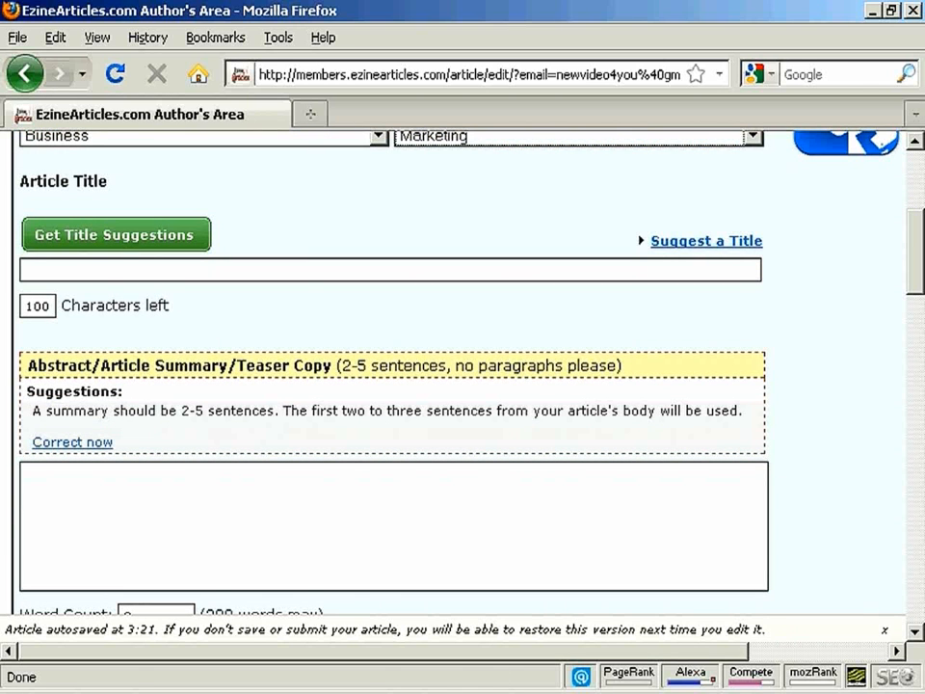
{"action": "left_click", "coordinate": [487, 692]}
{"action": "left_click", "coordinate": [306, 289]}
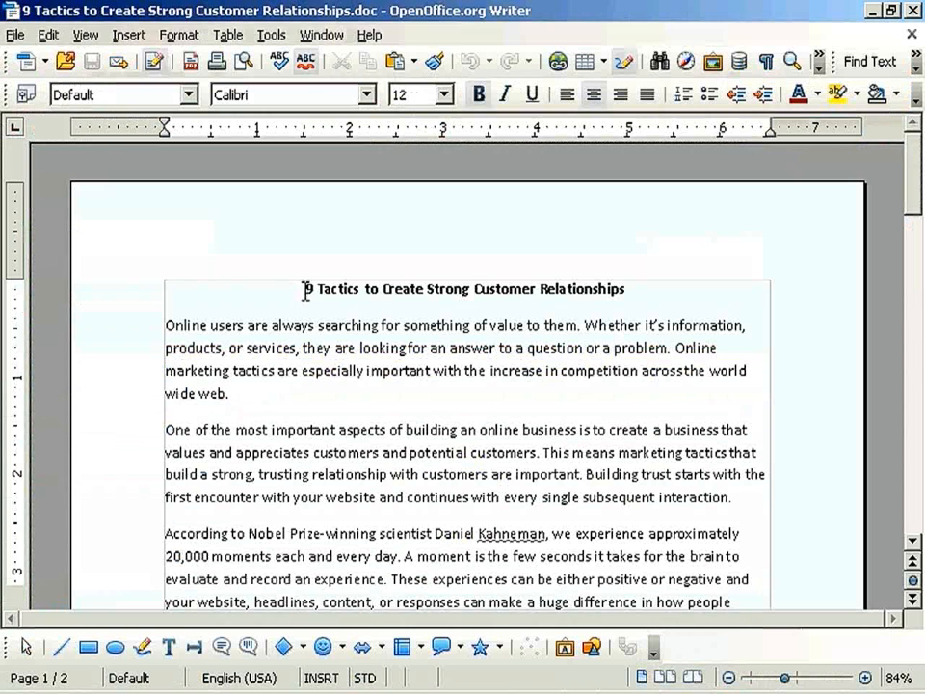
{"action": "left_click_drag", "start_coordinate": [413, 288], "coordinate": [642, 287]}
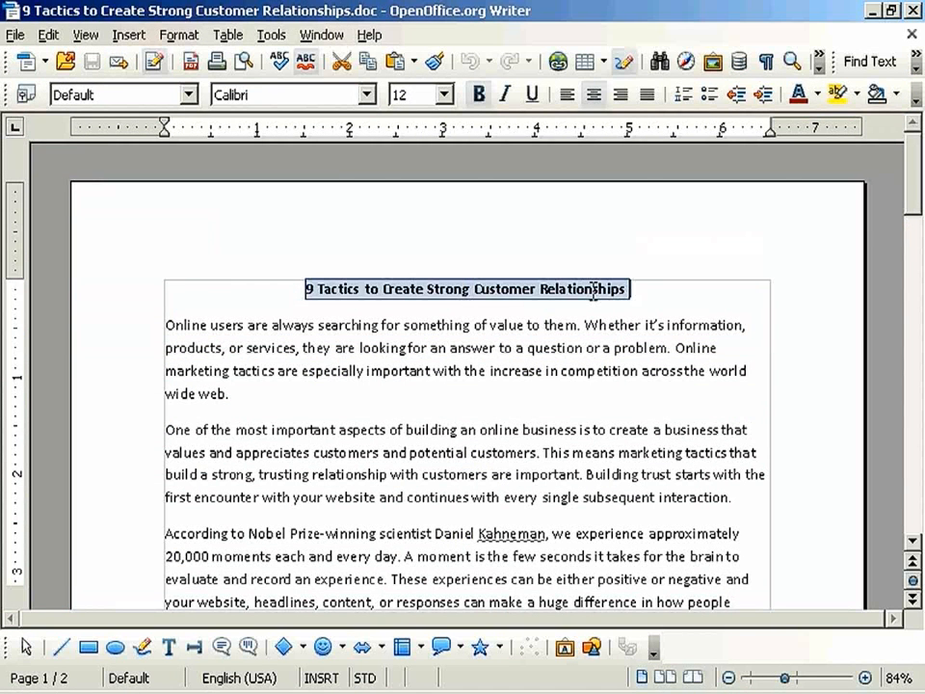
{"action": "right_click", "coordinate": [596, 301]}
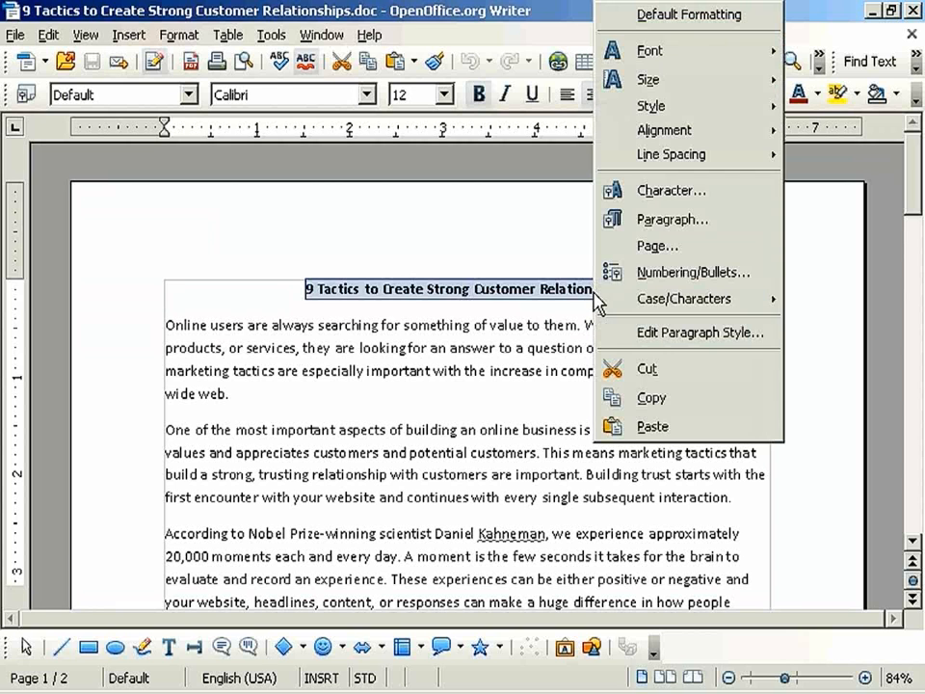
{"action": "left_click", "coordinate": [651, 398]}
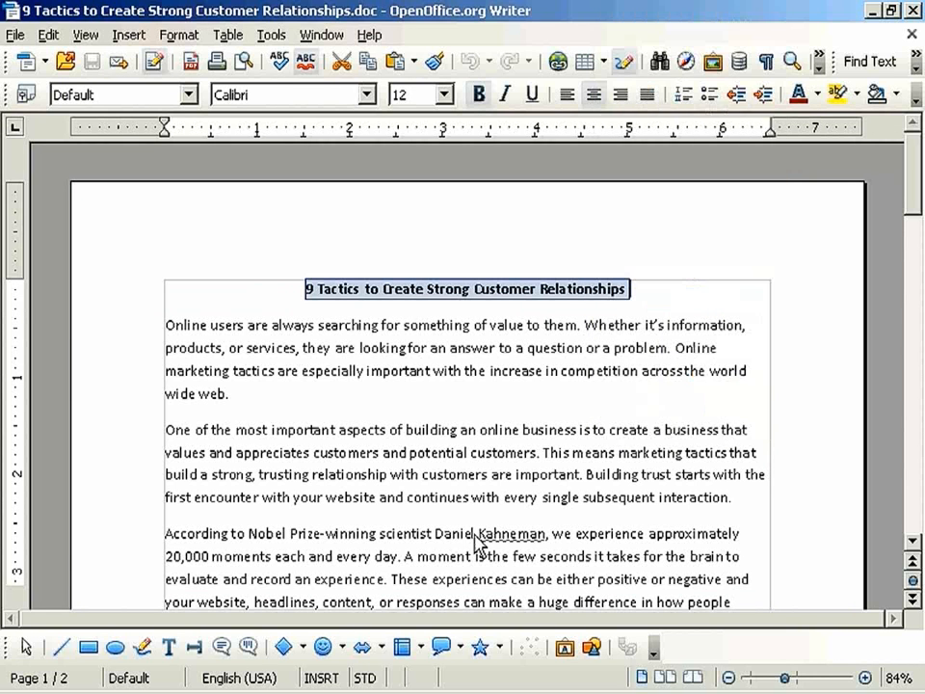
{"action": "key", "text": "alt+Tab"}
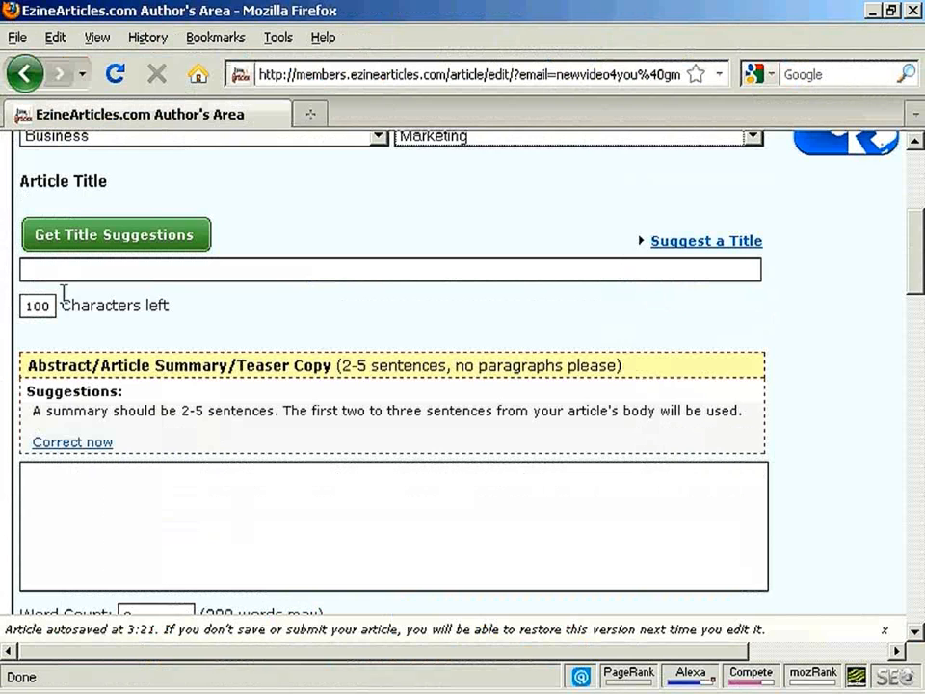
{"action": "left_click", "coordinate": [53, 266]}
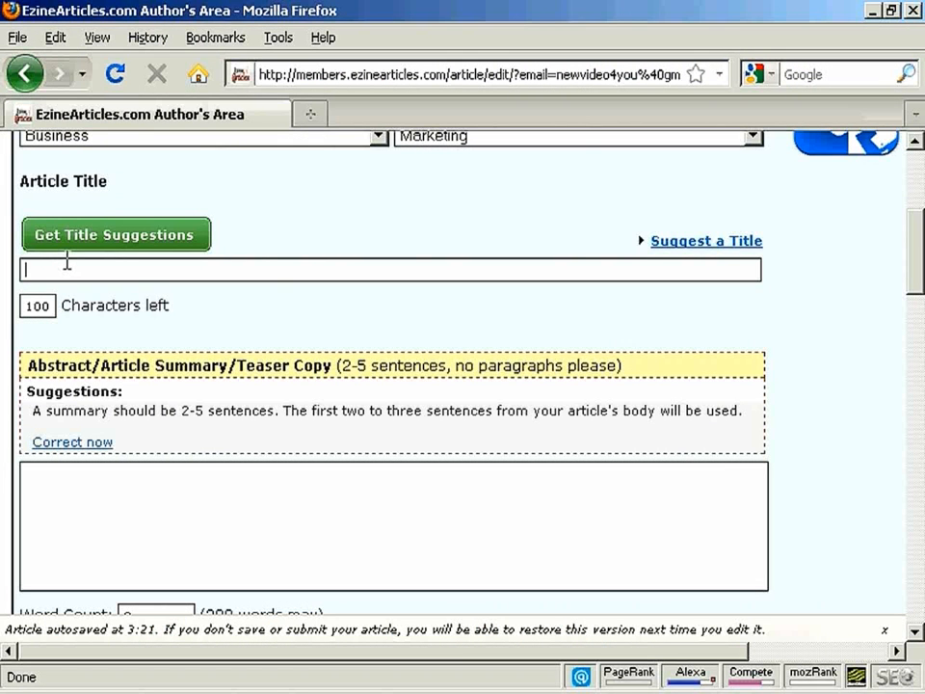
{"action": "key", "text": "ctrl+v"}
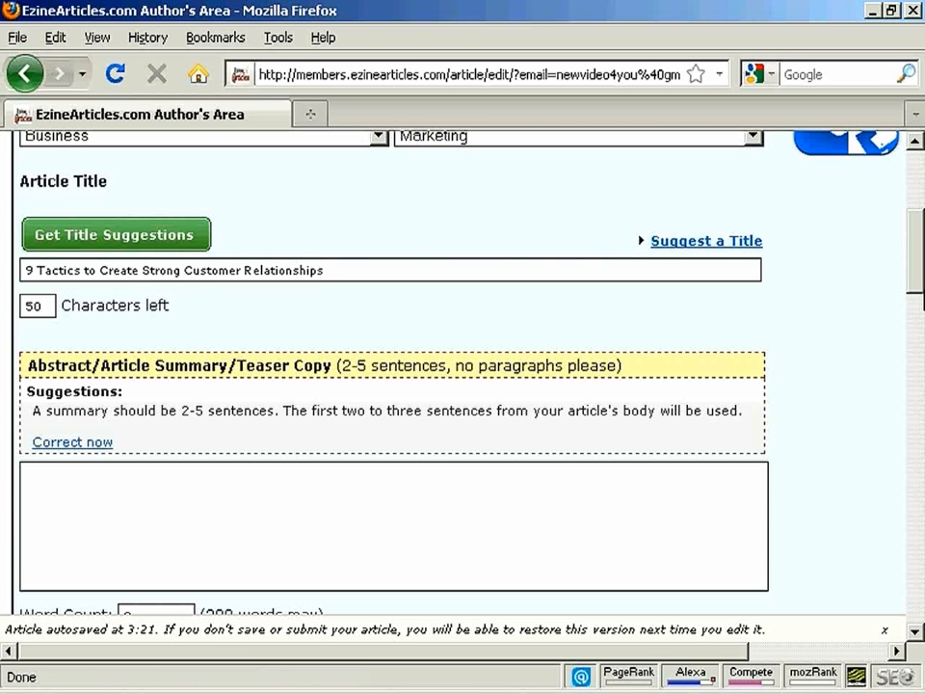
Copy the first paragraph, starting "Online users are always searching", from the Writer document into the form's abstract/article summary in Firefox
{"action": "scroll", "coordinate": [693, 197], "scroll_direction": "down", "scroll_amount": 3}
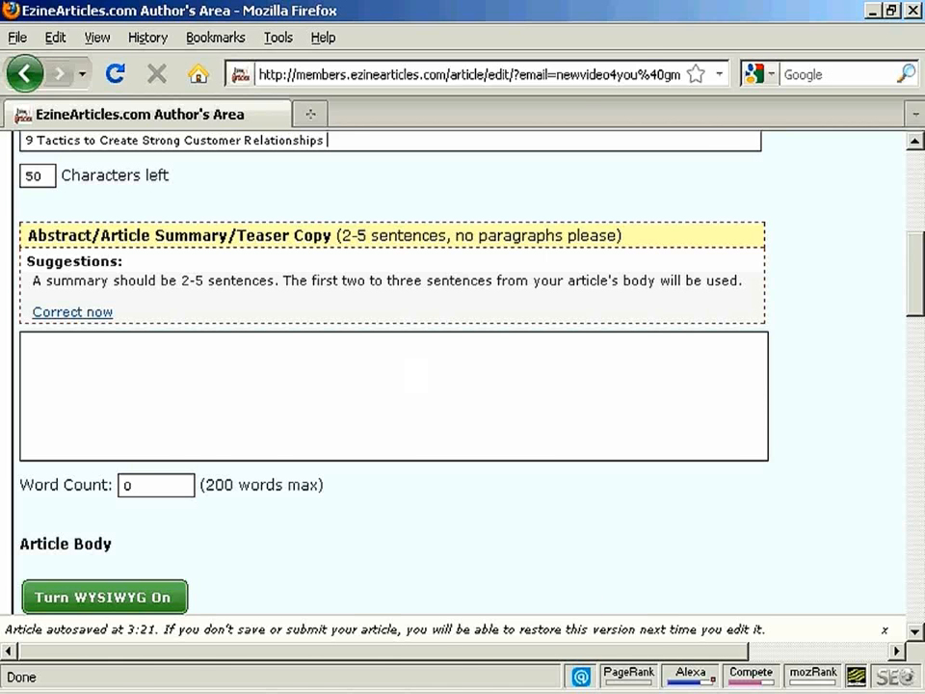
{"action": "left_click", "coordinate": [583, 693]}
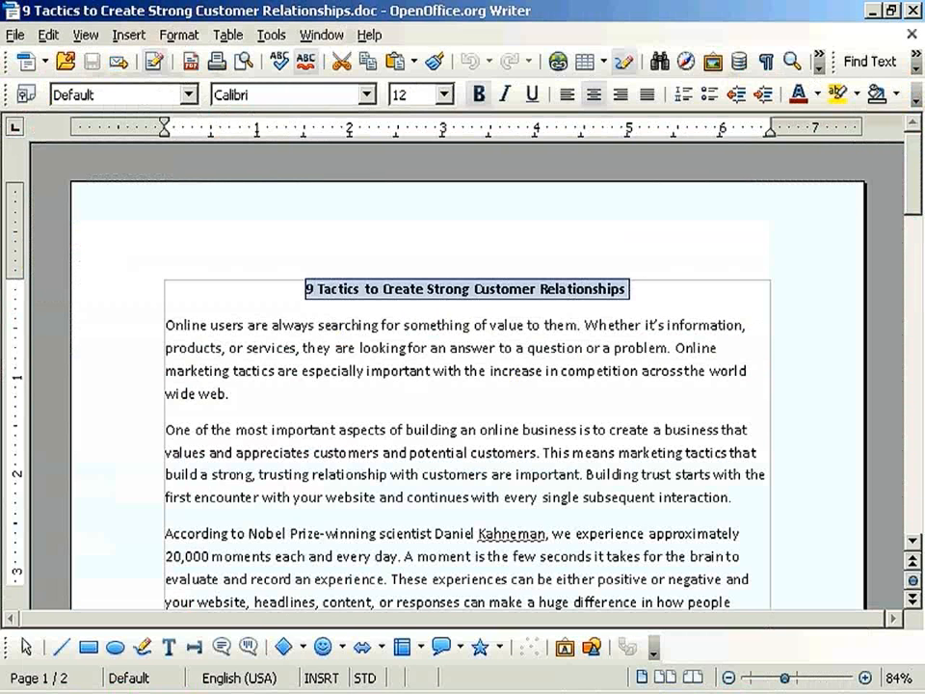
{"action": "left_click", "coordinate": [169, 322]}
{"action": "left_click_drag", "start_coordinate": [171, 320], "coordinate": [270, 390]}
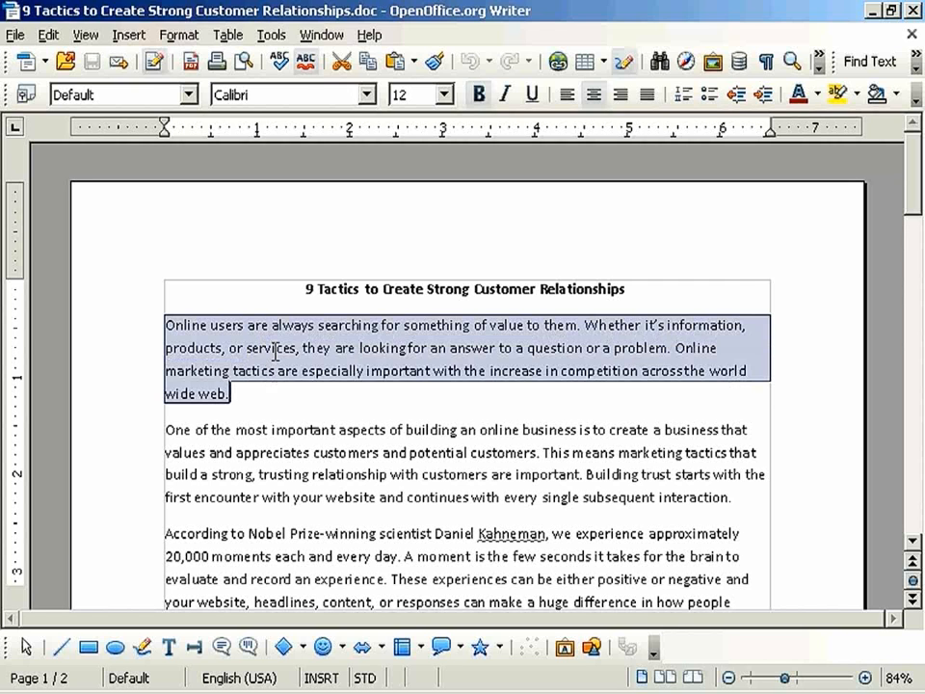
{"action": "right_click", "coordinate": [276, 353]}
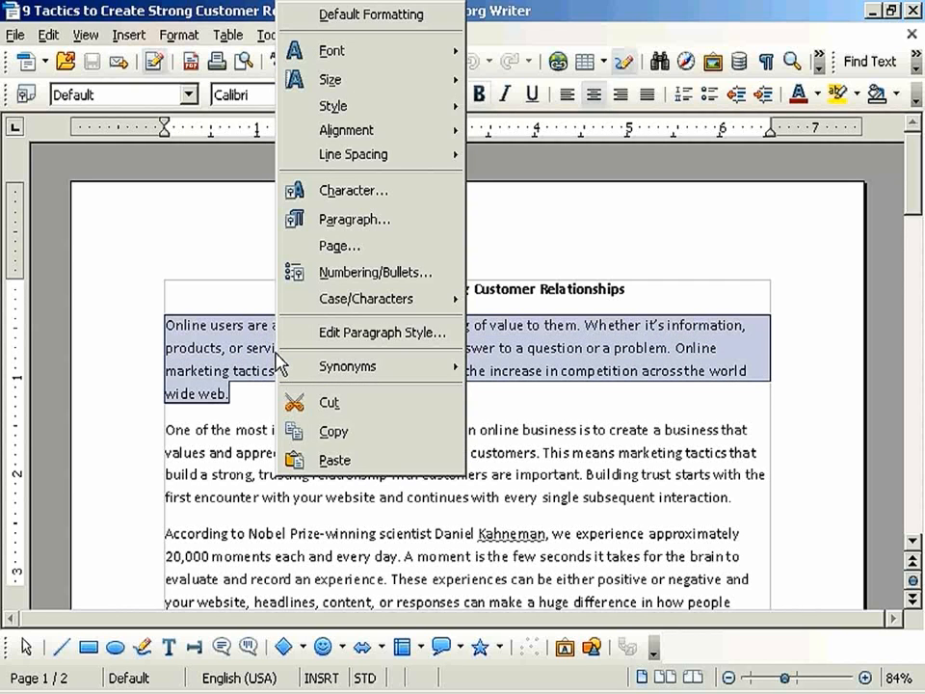
{"action": "left_click", "coordinate": [339, 427]}
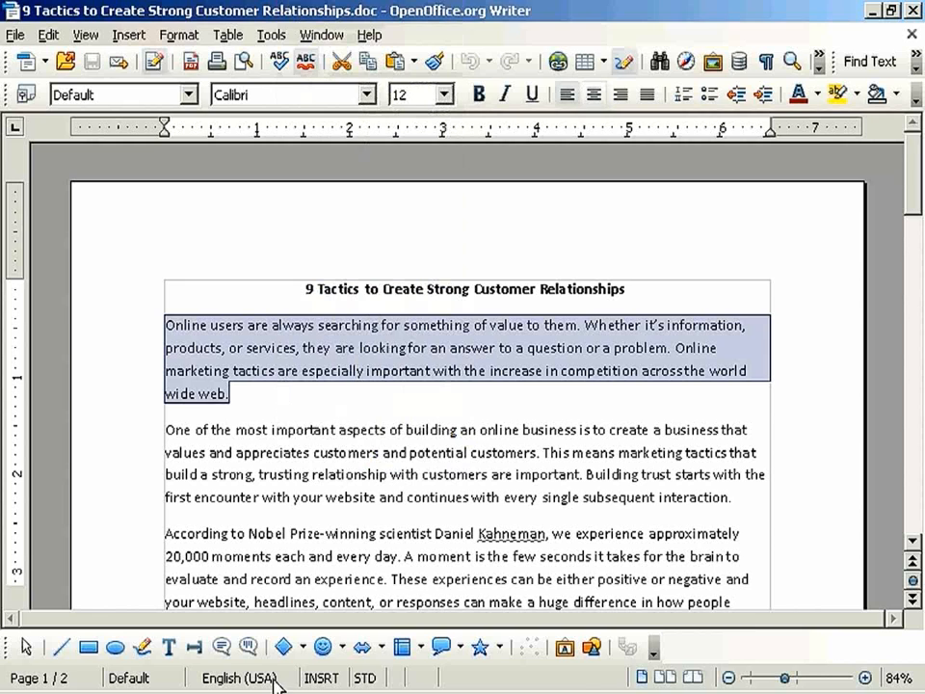
{"action": "key", "text": "alt+Tab"}
{"action": "left_click", "coordinate": [81, 402]}
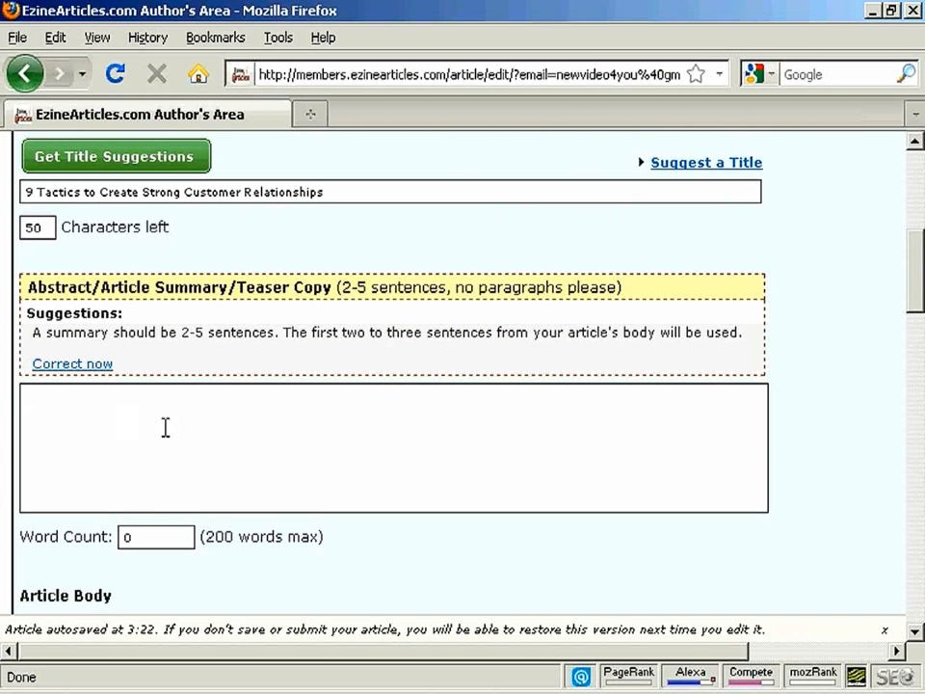
{"action": "key", "text": "ctrl+v"}
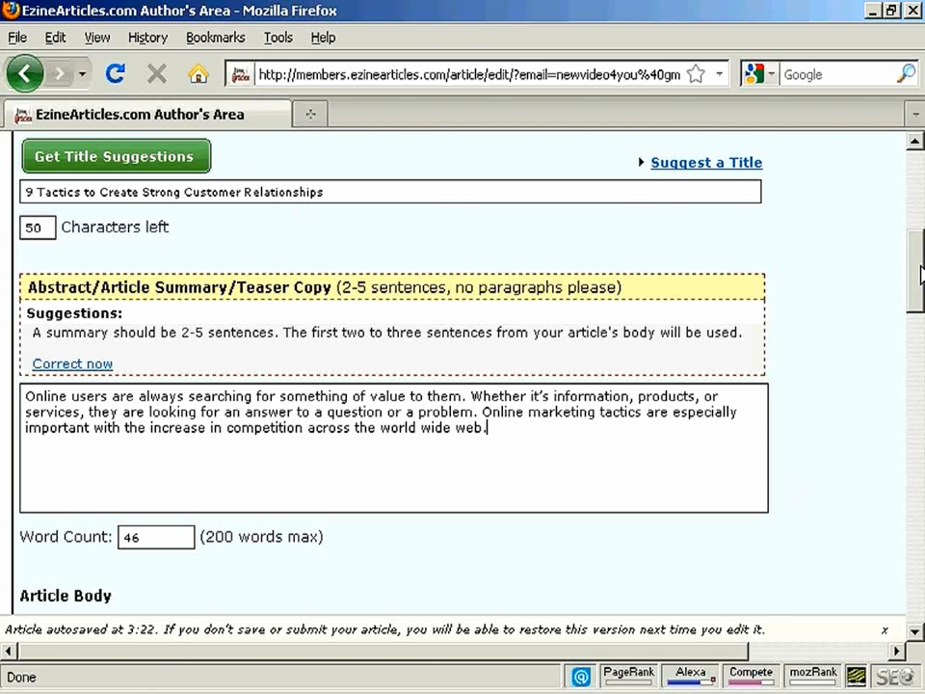
Copy the rest of the article, from "One of the most important aspects" to the end, from Writer into the form's Article Body in Firefox
{"action": "scroll", "coordinate": [923, 416], "scroll_direction": "down", "scroll_amount": 4}
{"action": "scroll", "coordinate": [462, 385], "scroll_direction": "down", "scroll_amount": 5}
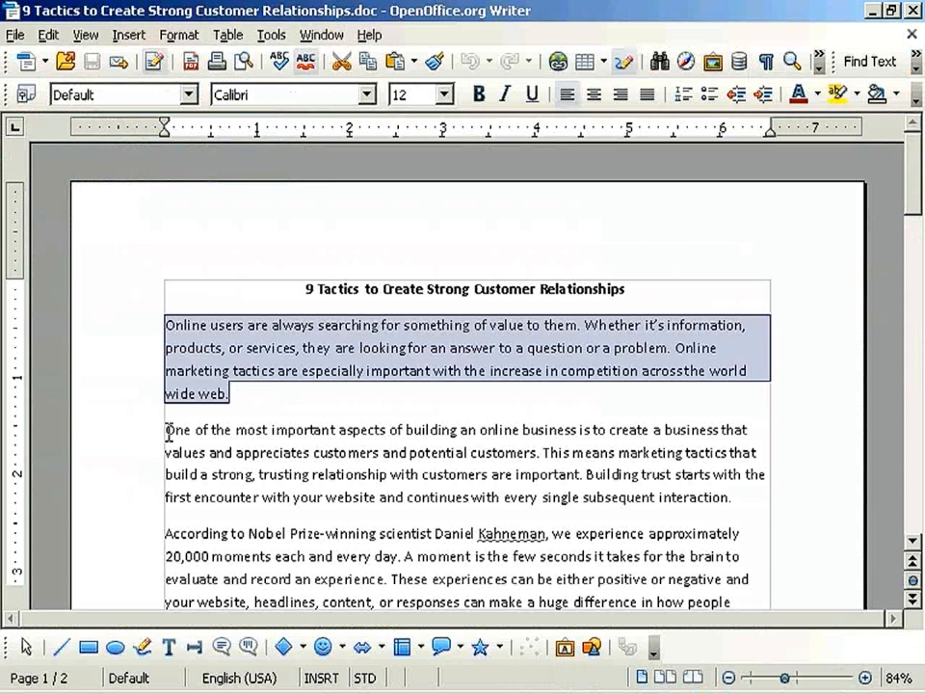
{"action": "left_click", "coordinate": [166, 430]}
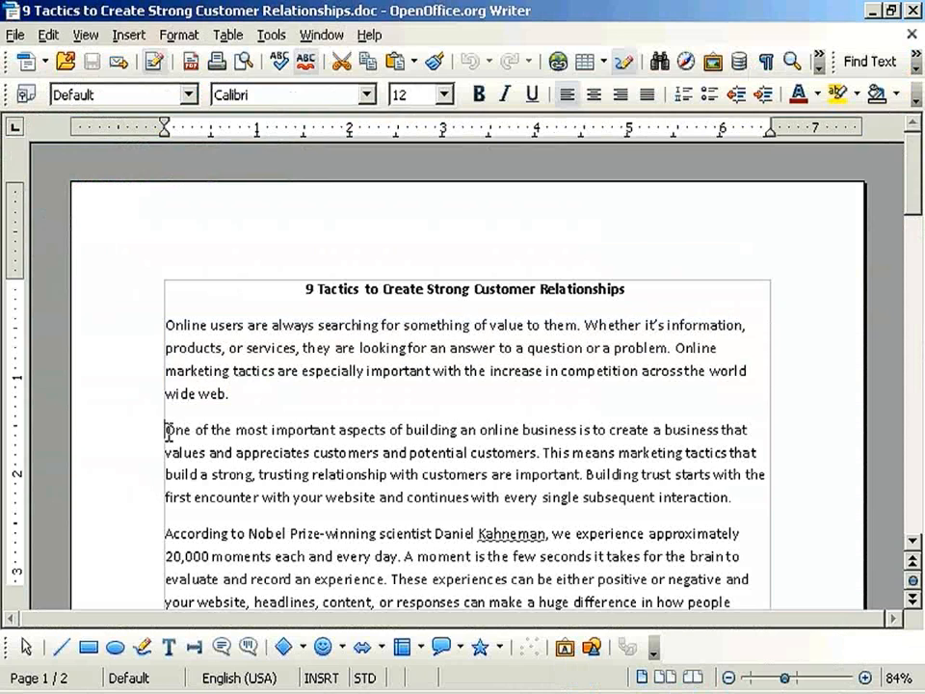
{"action": "left_click_drag", "start_coordinate": [704, 465], "coordinate": [760, 542]}
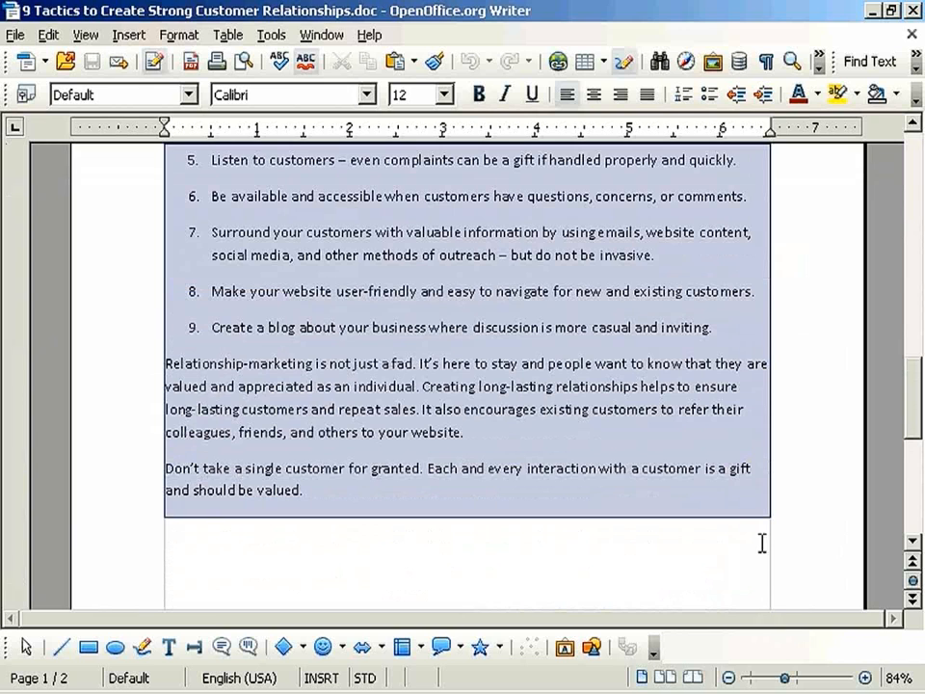
{"action": "right_click", "coordinate": [431, 375]}
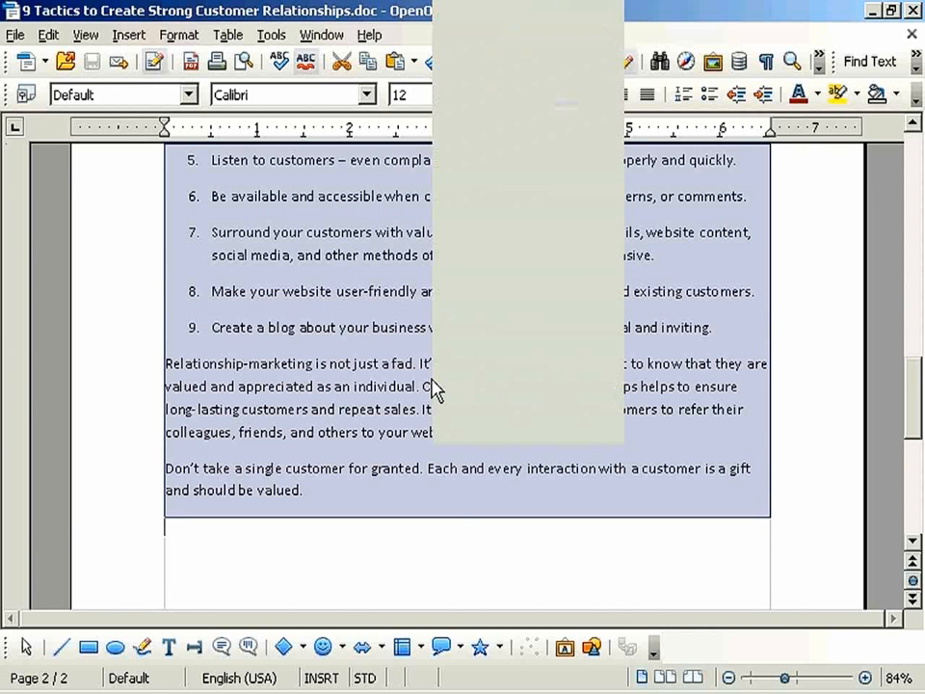
{"action": "left_click", "coordinate": [493, 398]}
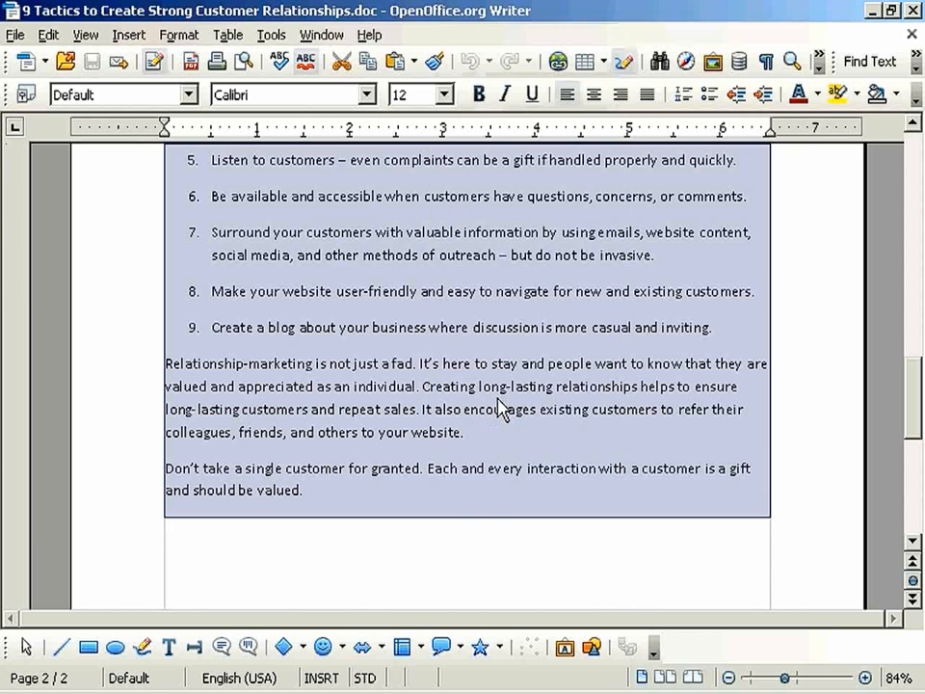
{"action": "key", "text": "alt+Tab"}
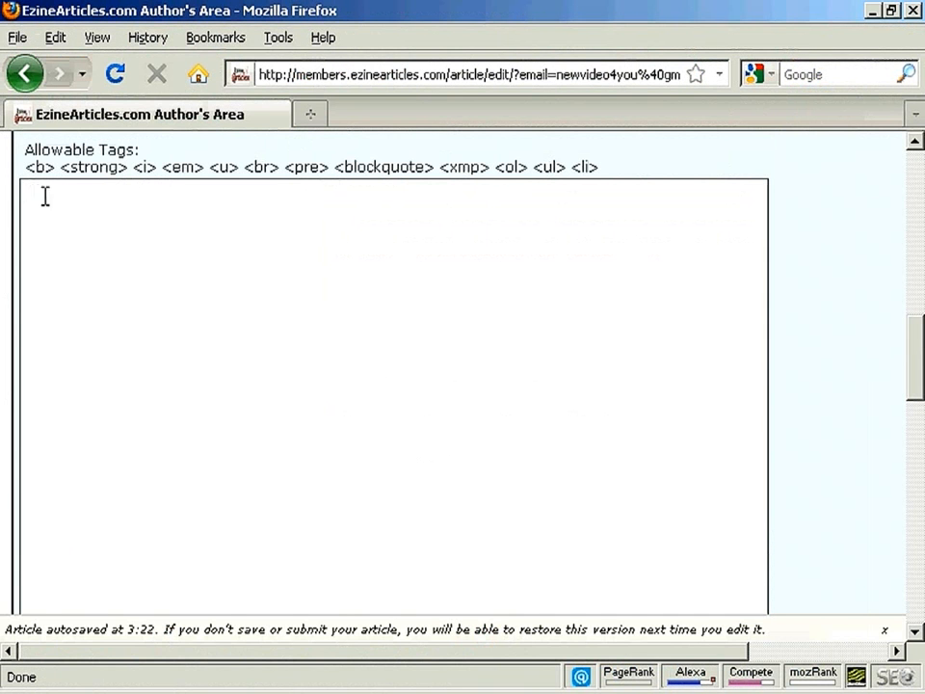
{"action": "key", "text": "ctrl+v"}
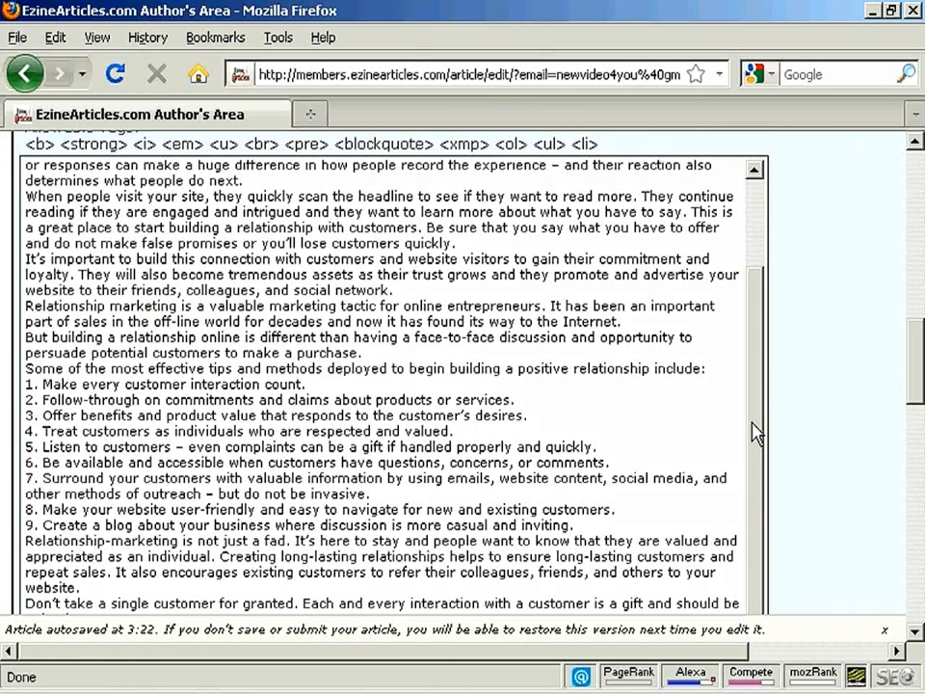
Turn on the WYSIWYG editor for the Article Body and check how the pasted text is laid out
{"action": "scroll", "coordinate": [697, 414], "scroll_direction": "up", "scroll_amount": 3}
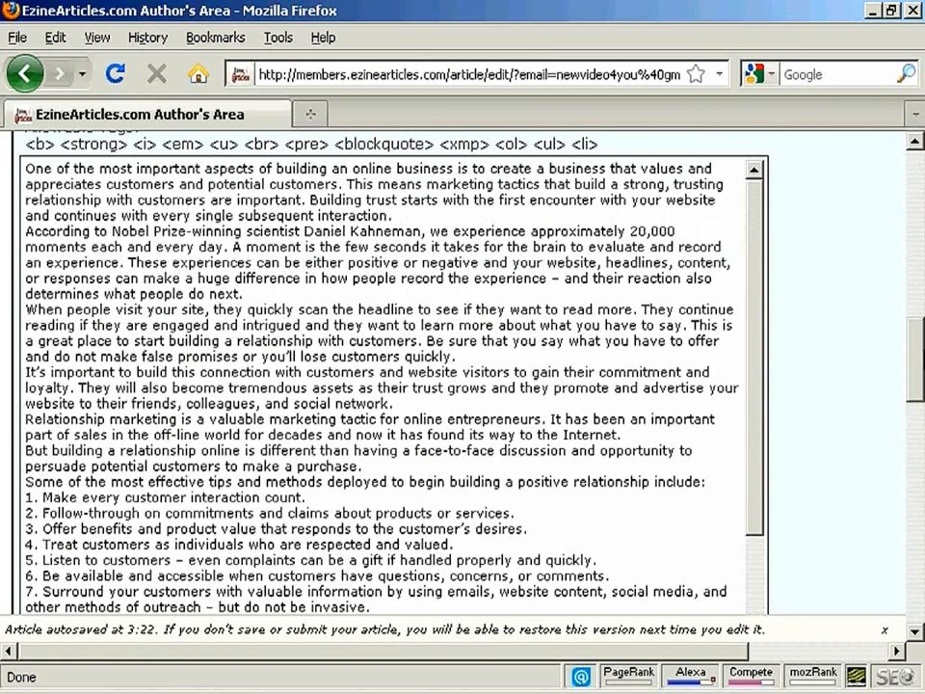
{"action": "scroll", "coordinate": [918, 321], "scroll_direction": "up", "scroll_amount": 5}
{"action": "scroll", "coordinate": [918, 321], "scroll_direction": "down", "scroll_amount": 1}
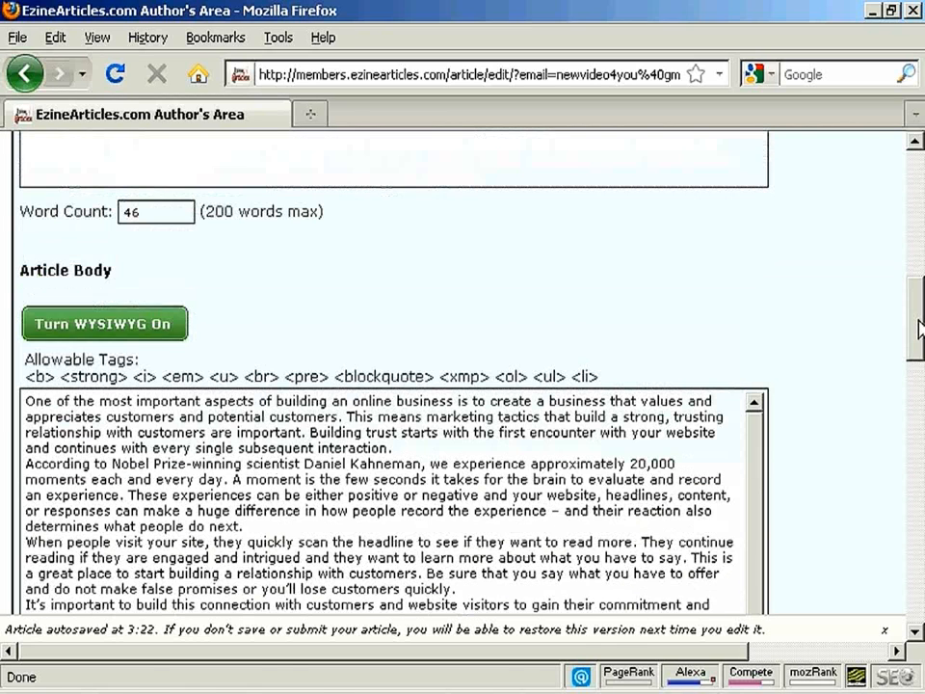
{"action": "left_click", "coordinate": [139, 328]}
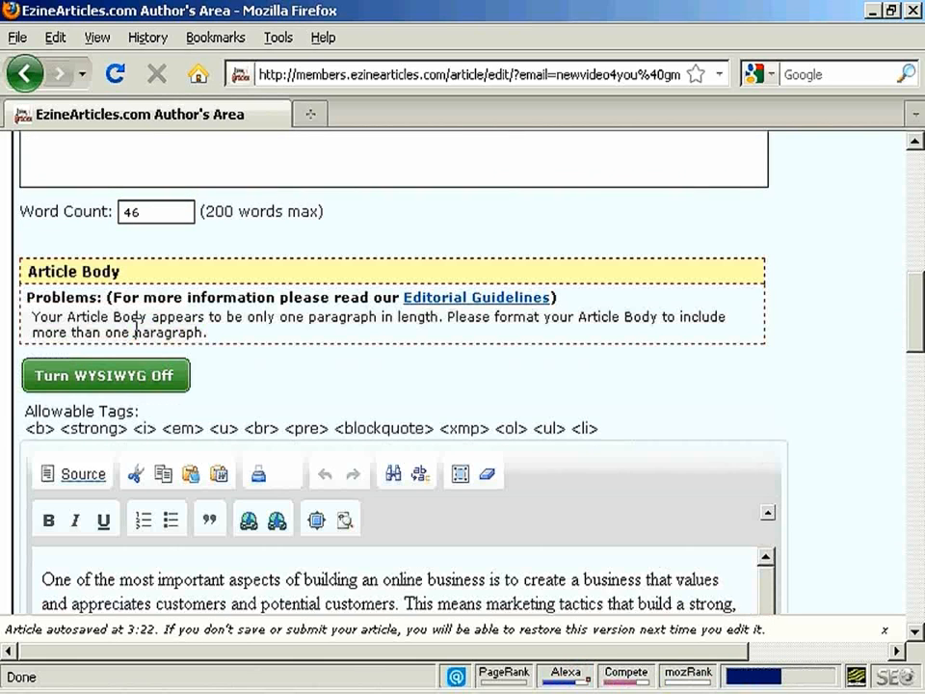
{"action": "left_click_drag", "start_coordinate": [920, 295], "coordinate": [920, 350]}
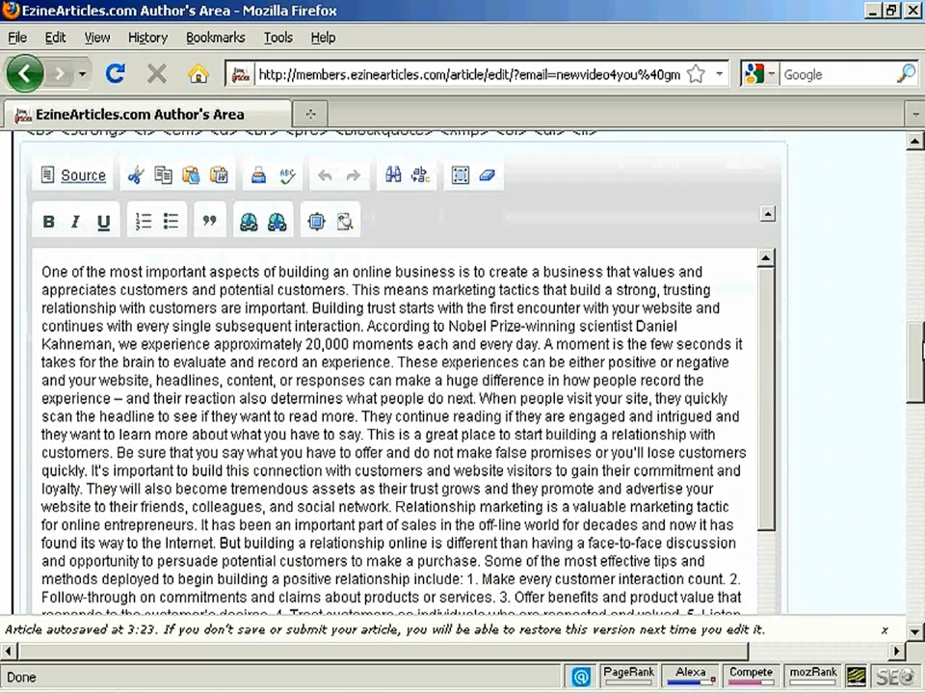
{"action": "mouse_move", "coordinate": [920, 350]}
{"action": "left_mouse_down"}
{"action": "mouse_move", "coordinate": [920, 364]}
{"action": "mouse_move", "coordinate": [921, 353]}
{"action": "left_mouse_up"}
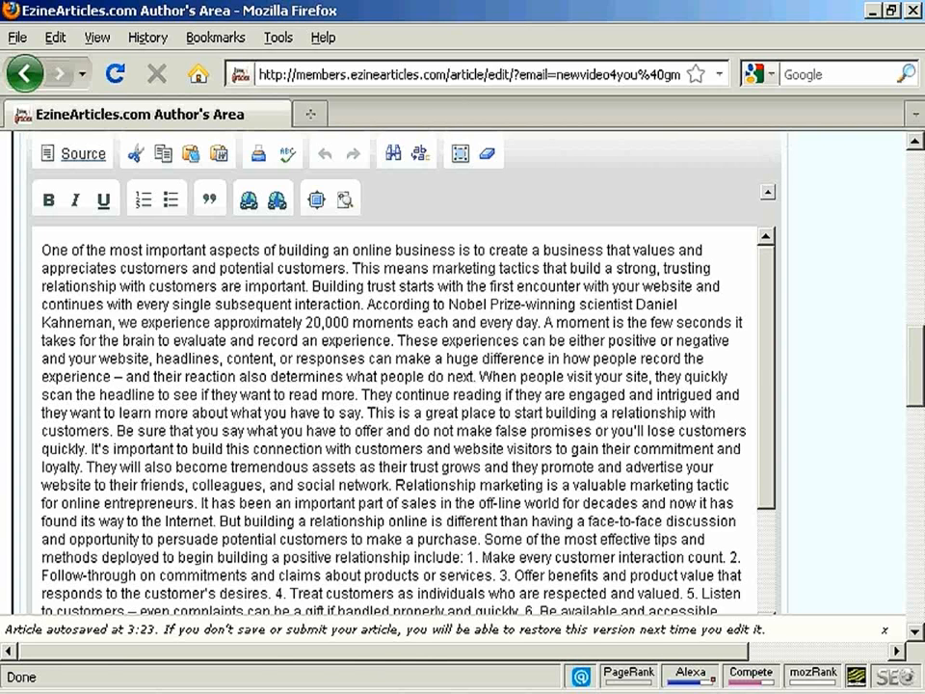
Check the paragraph breaks in the OpenOffice.org Writer document and split the Article Body in Firefox to match, each numbered tactic on its own line
{"action": "key", "text": "alt+Tab"}
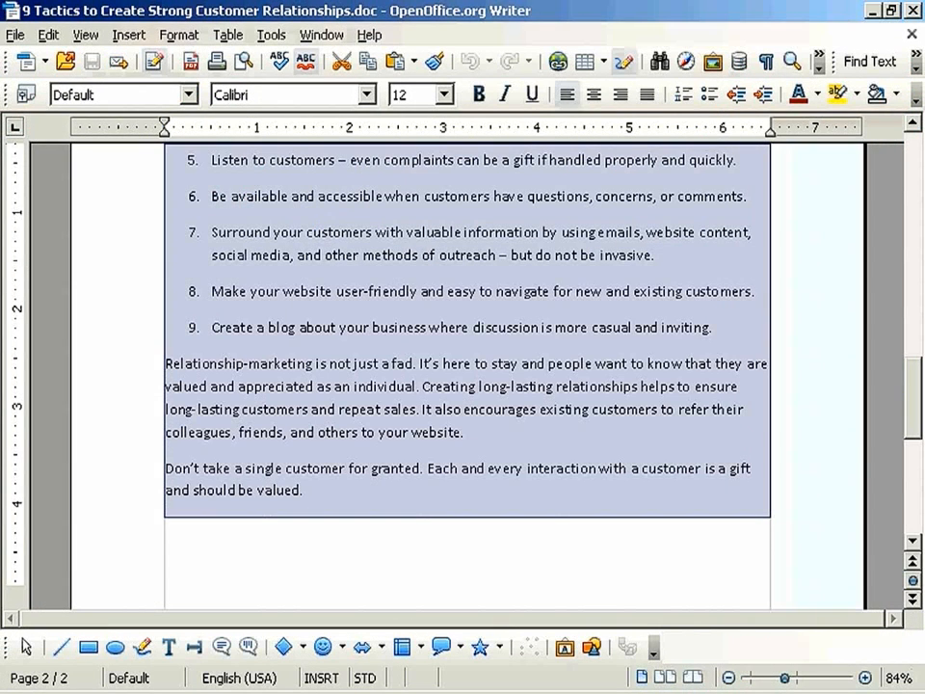
{"action": "left_click_drag", "start_coordinate": [910, 376], "coordinate": [919, 175]}
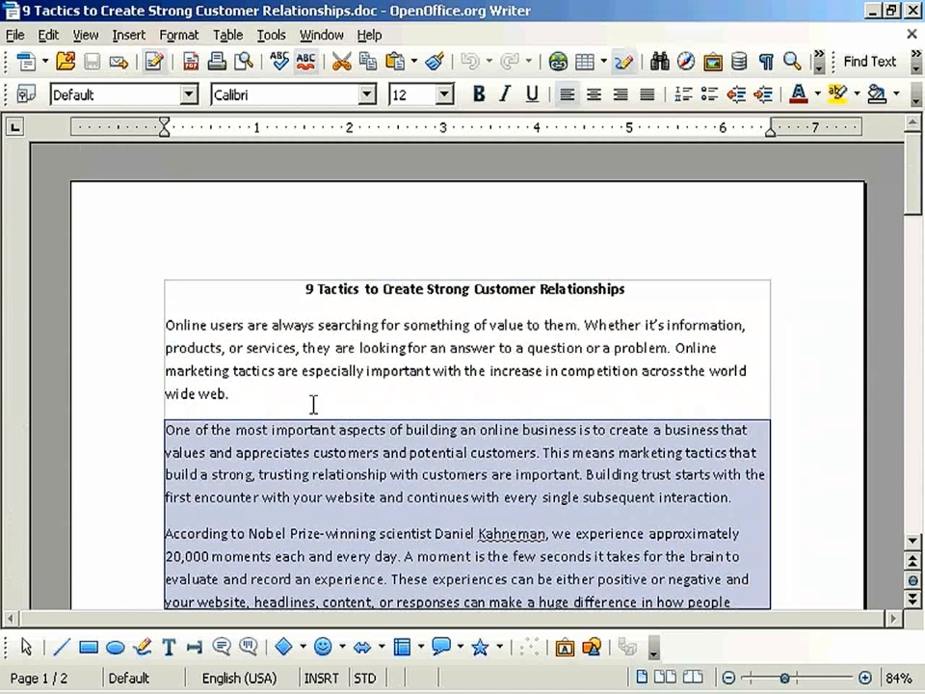
{"action": "left_click", "coordinate": [247, 390]}
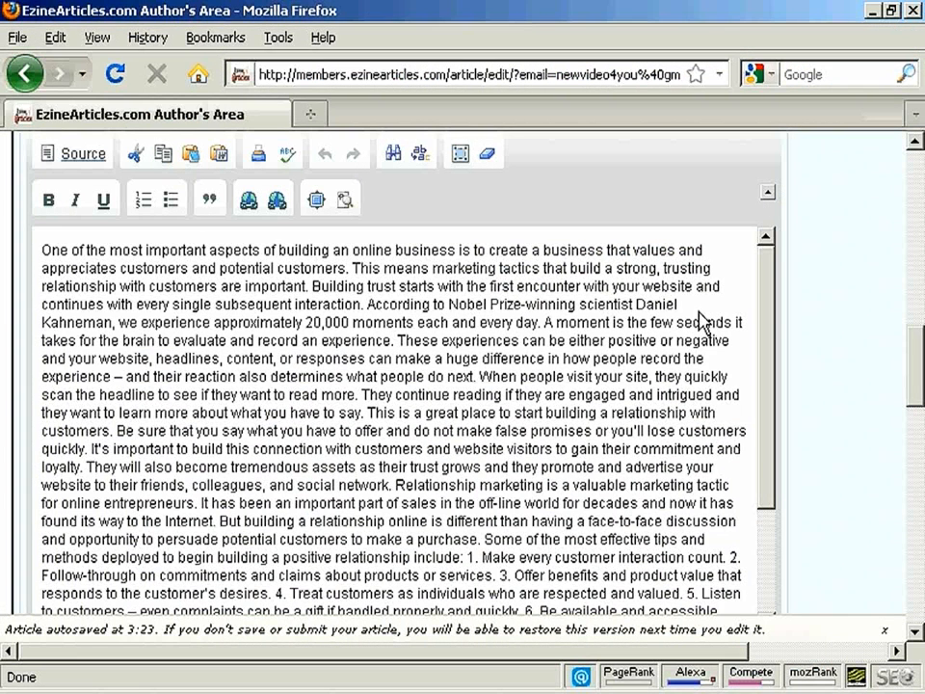
{"action": "left_click", "coordinate": [367, 305]}
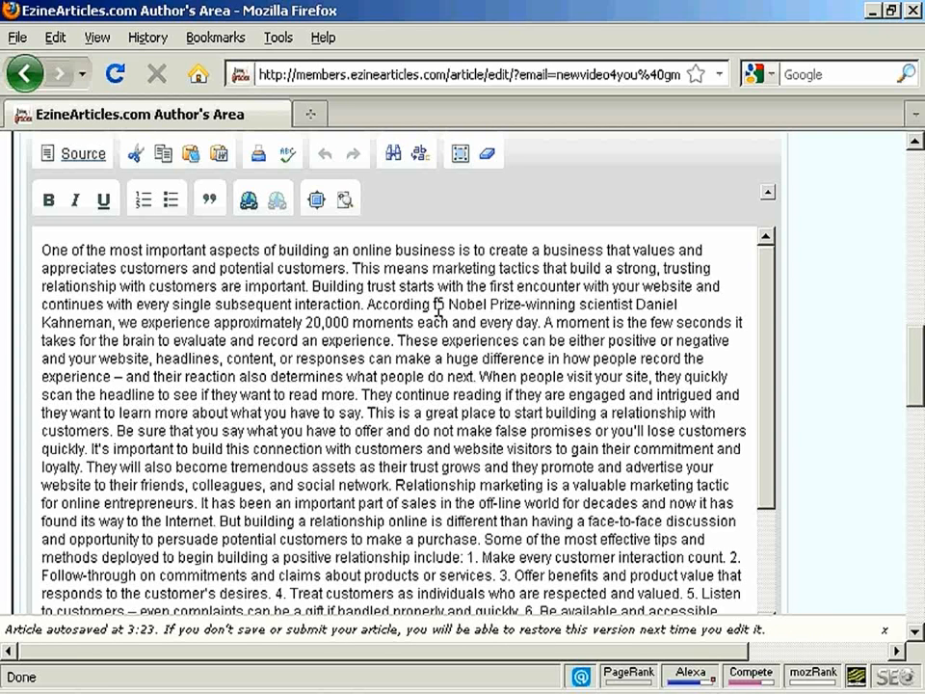
{"action": "key", "text": "Return"}
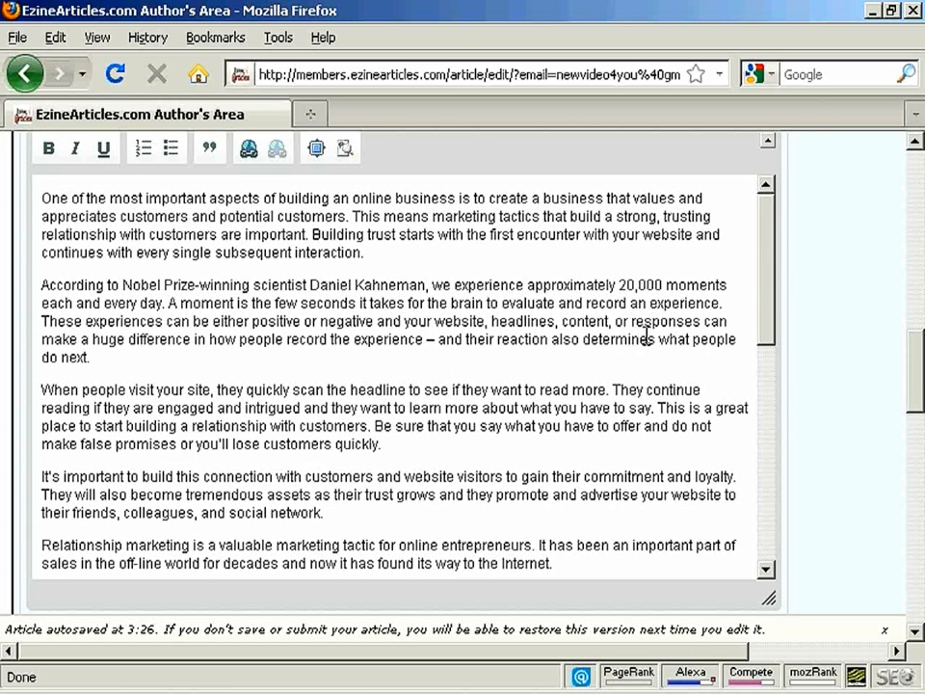
Make the words "most important" bold in the first sentence of the Article Body
{"action": "left_click_drag", "start_coordinate": [767, 289], "coordinate": [764, 257]}
{"action": "left_click_drag", "start_coordinate": [110, 197], "coordinate": [205, 199]}
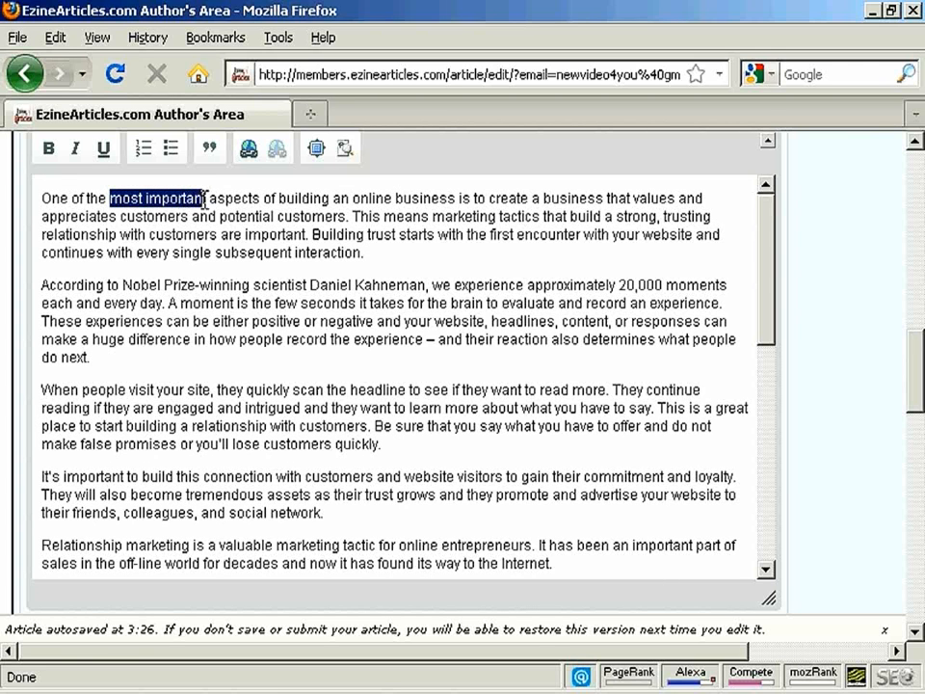
{"action": "left_click", "coordinate": [49, 149]}
{"action": "left_click", "coordinate": [244, 189]}
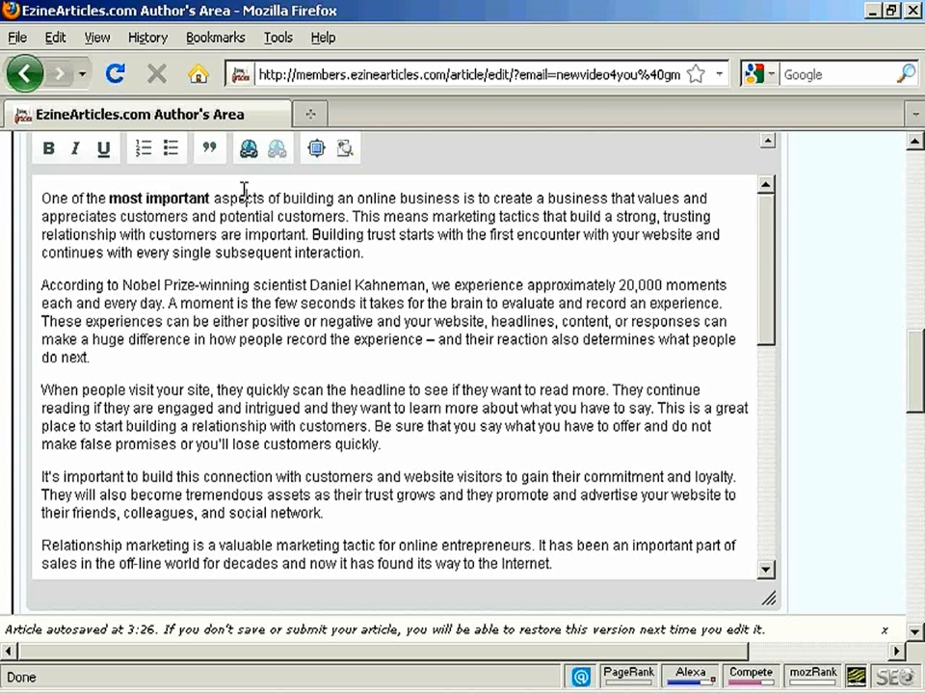
Add the suggested keywords customer relationships, create strong customer, strong customer relationships and strong customer to the article's Keywords
{"action": "scroll", "coordinate": [771, 260], "scroll_direction": "down", "scroll_amount": 1}
{"action": "left_click_drag", "start_coordinate": [771, 260], "coordinate": [768, 558]}
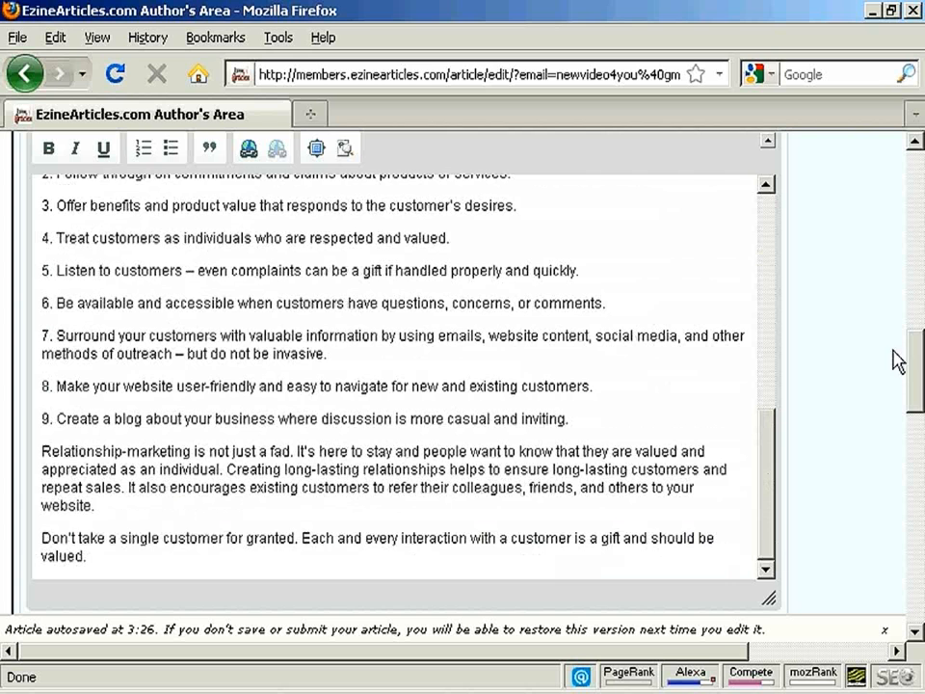
{"action": "left_click_drag", "start_coordinate": [920, 359], "coordinate": [920, 435]}
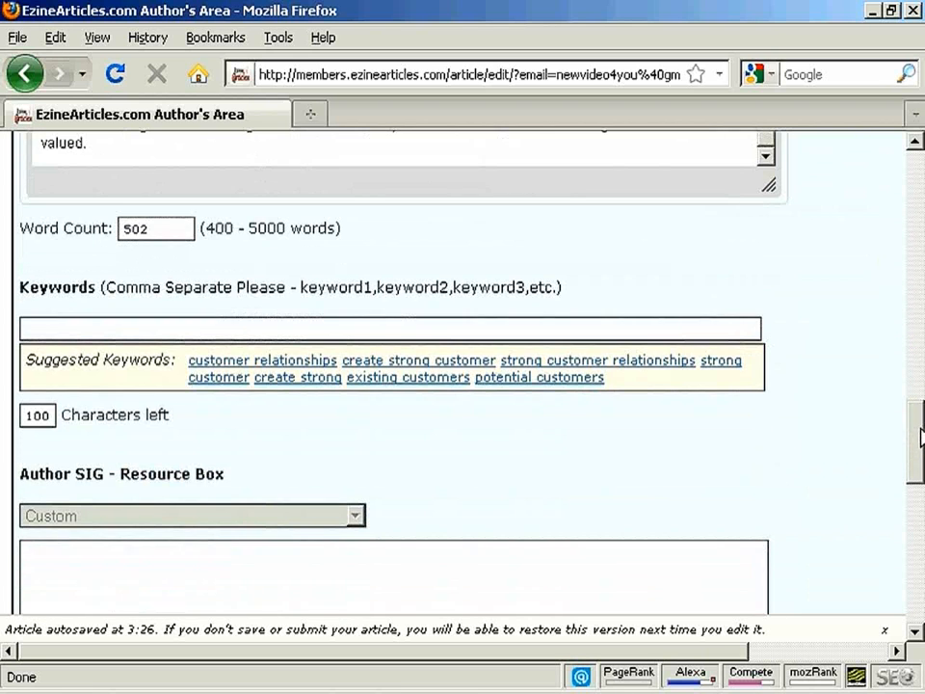
{"action": "left_click", "coordinate": [32, 328]}
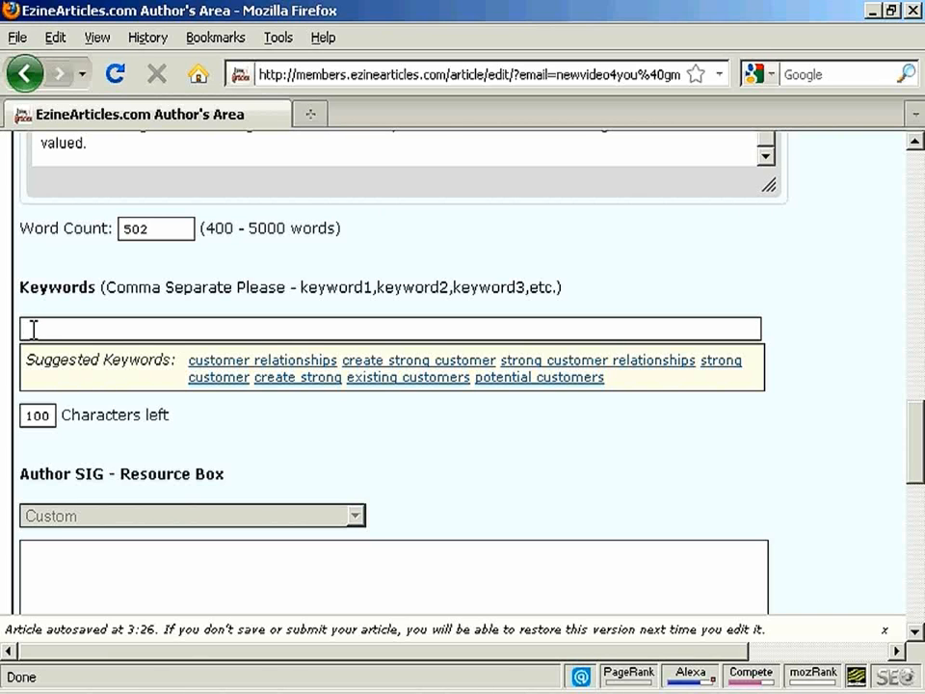
{"action": "left_click", "coordinate": [279, 362]}
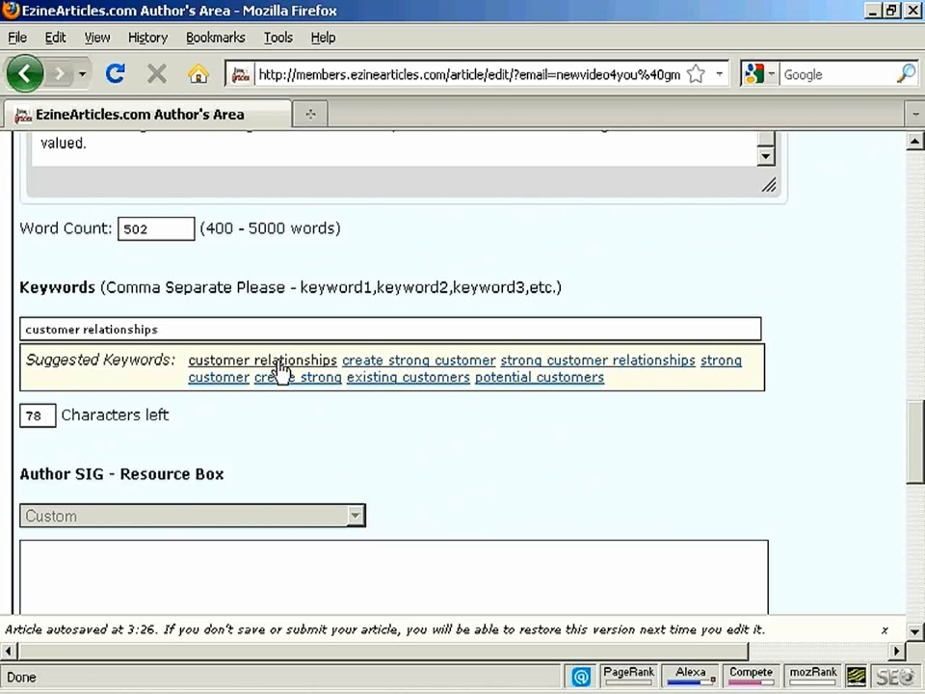
{"action": "left_click", "coordinate": [393, 362]}
{"action": "left_click", "coordinate": [578, 362]}
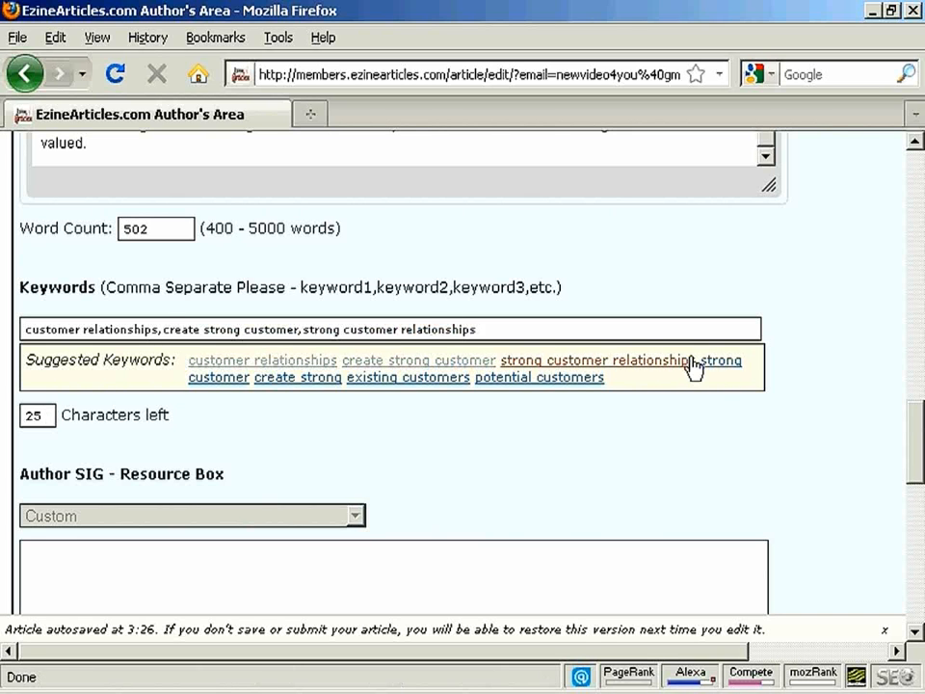
{"action": "left_click", "coordinate": [721, 369]}
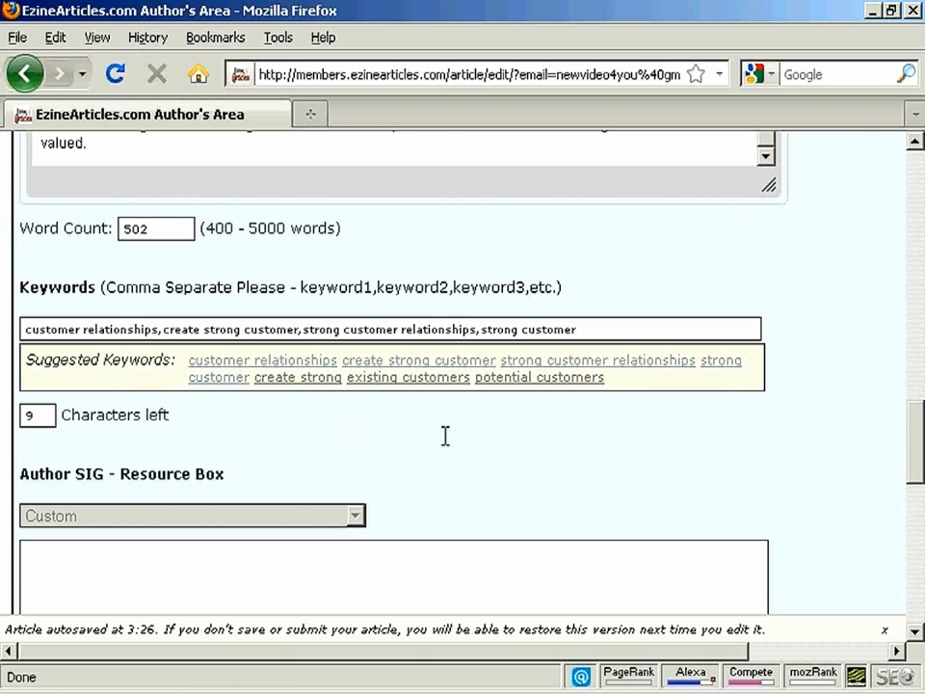
{"action": "scroll", "coordinate": [395, 432], "scroll_direction": "down", "scroll_amount": 5}
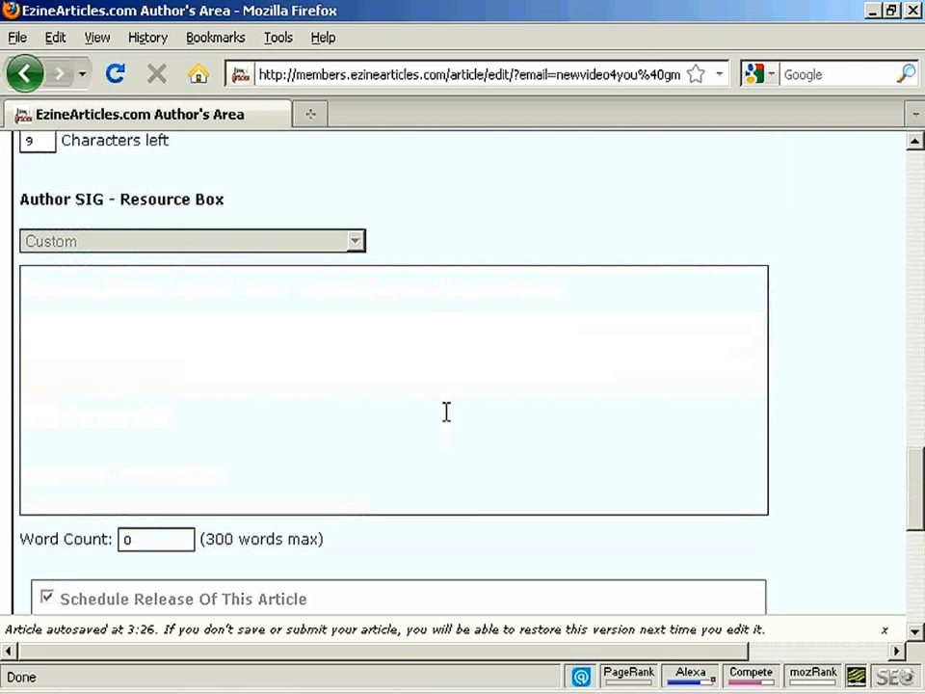
{"action": "left_click", "coordinate": [41, 291]}
{"action": "type", "text": "Want more traffic to your website?  Sam's the man!  Get marketing tips and trick delivered to your inbox every week!  Visit http://www.anothercompany.co.uk and sign-up today!"}
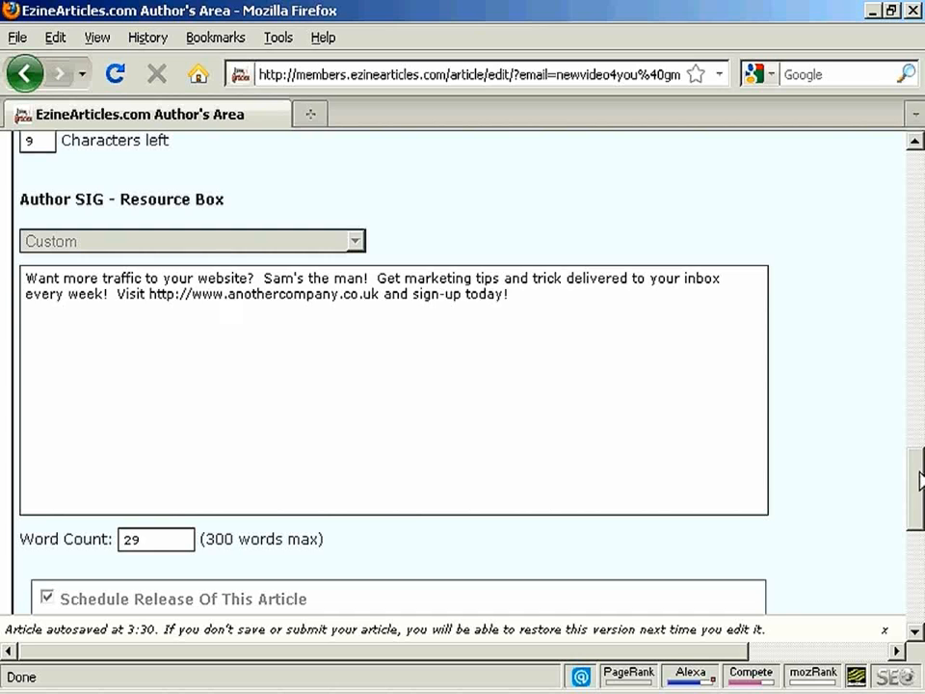
Preview the article, review it down to the resource box text at the end, and close the preview
{"action": "left_click_drag", "start_coordinate": [919, 489], "coordinate": [914, 558]}
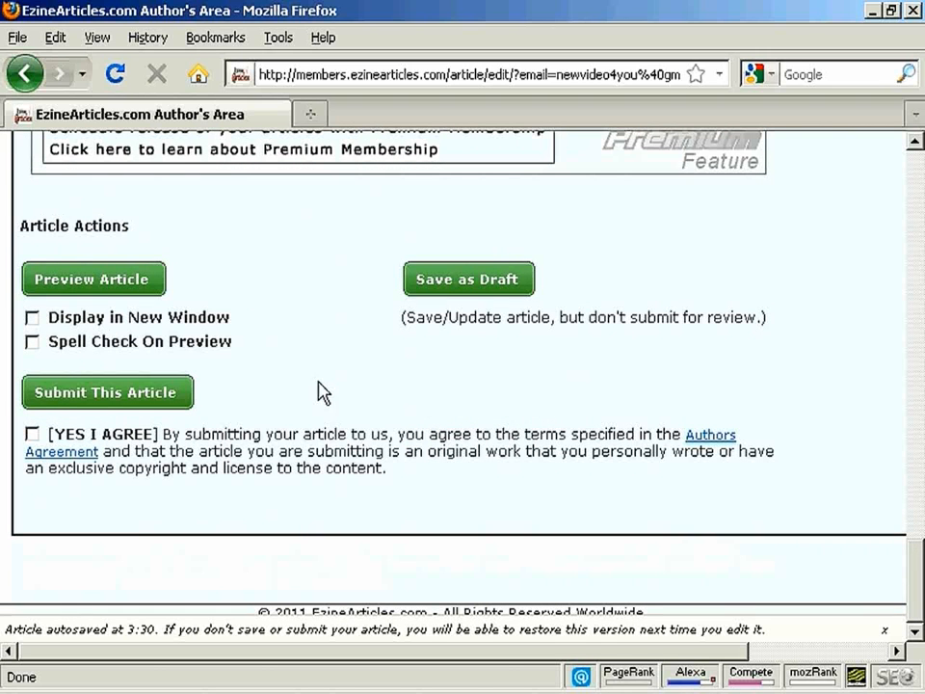
{"action": "left_click", "coordinate": [100, 281]}
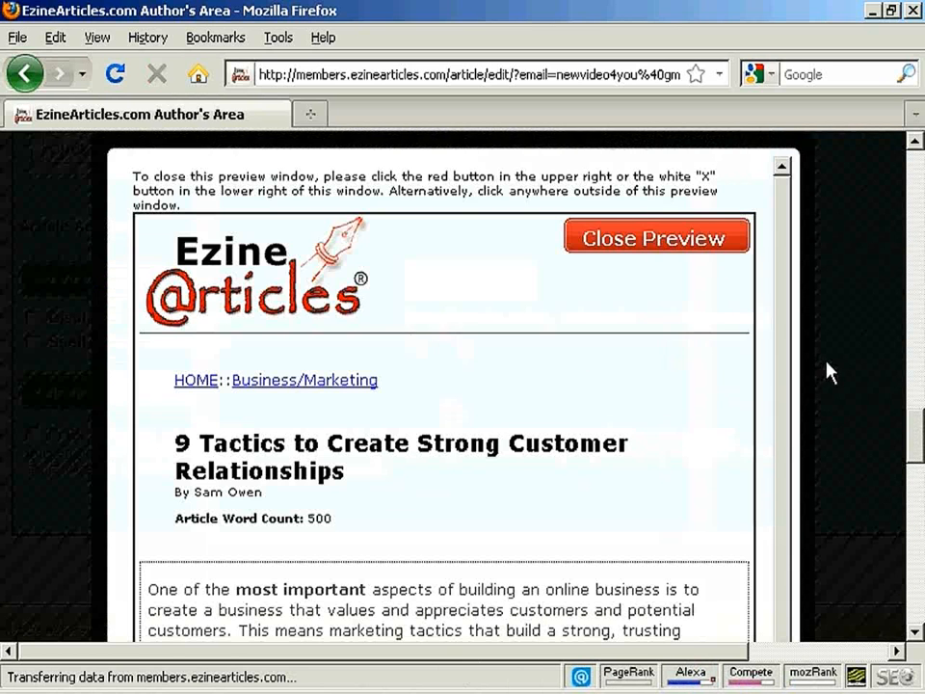
{"action": "left_click_drag", "start_coordinate": [920, 445], "coordinate": [920, 576]}
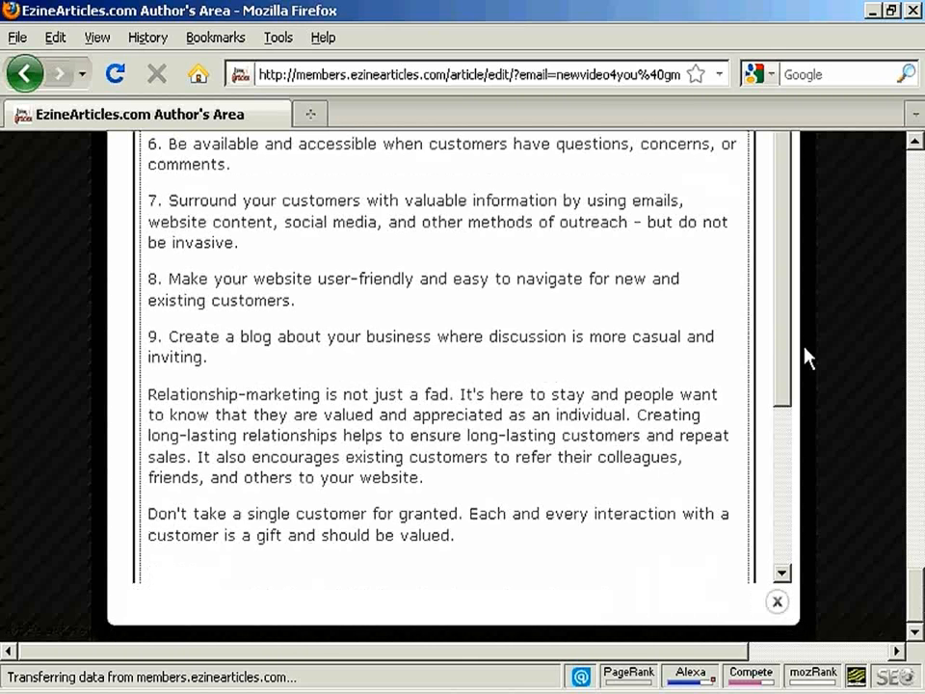
{"action": "left_click_drag", "start_coordinate": [787, 327], "coordinate": [788, 513]}
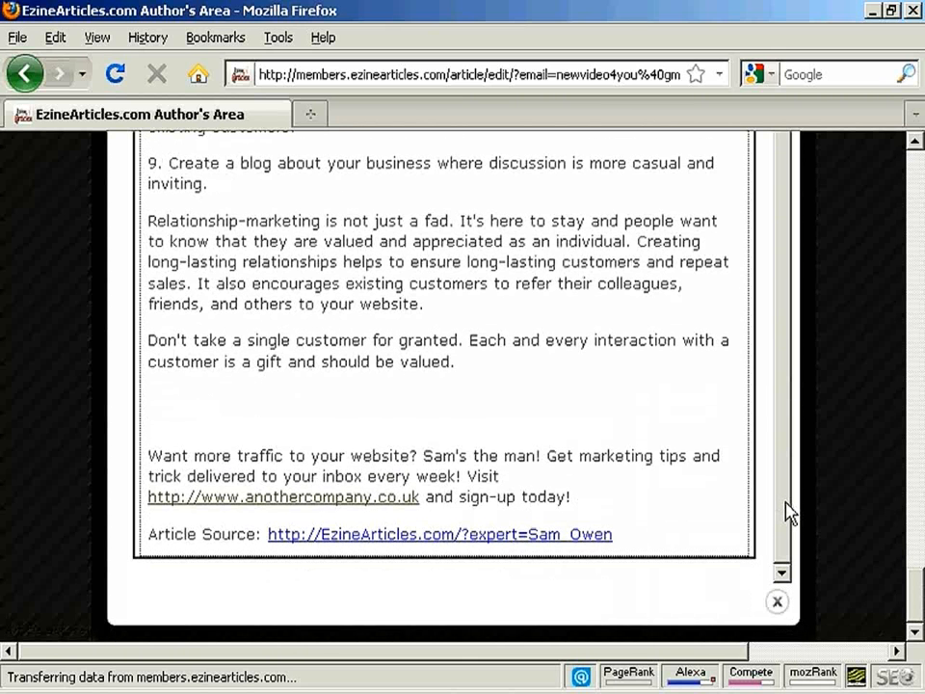
{"action": "left_click", "coordinate": [776, 602]}
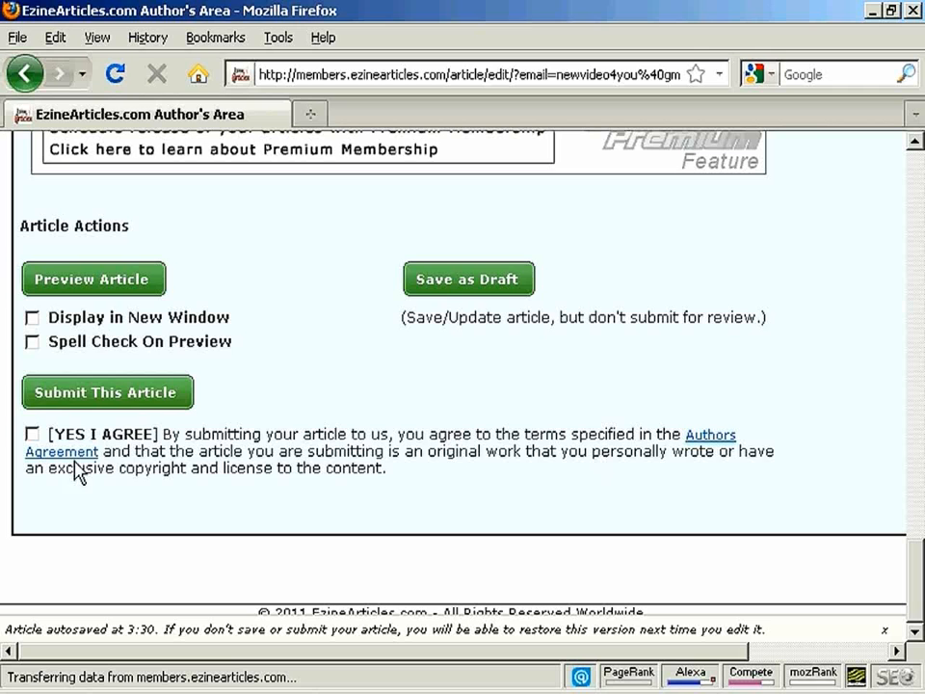
Agree to the Authors Agreement terms and the original-work statement for the article submission
{"action": "left_click", "coordinate": [33, 434]}
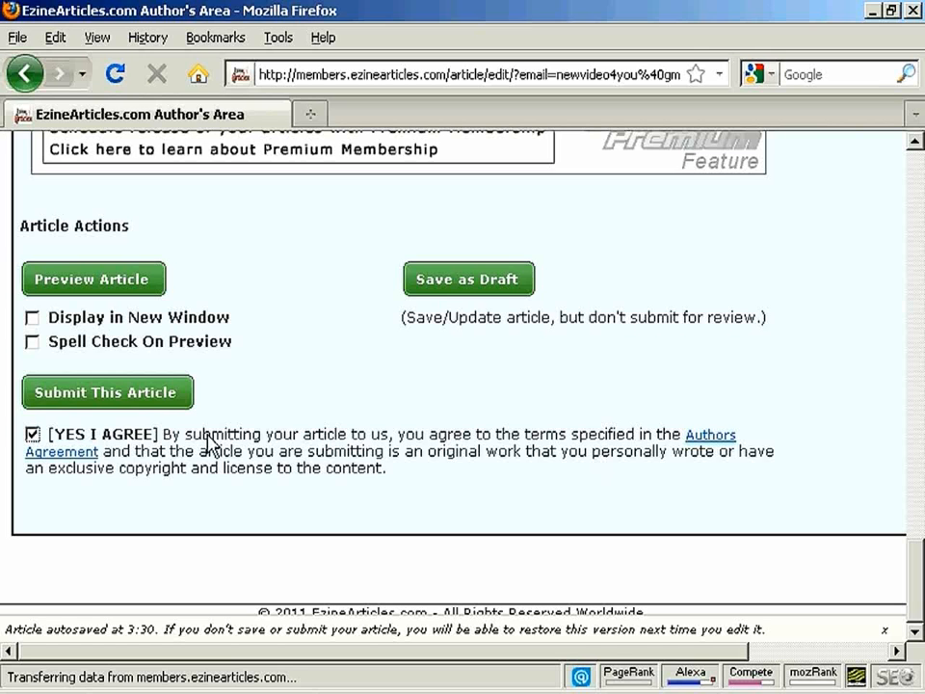